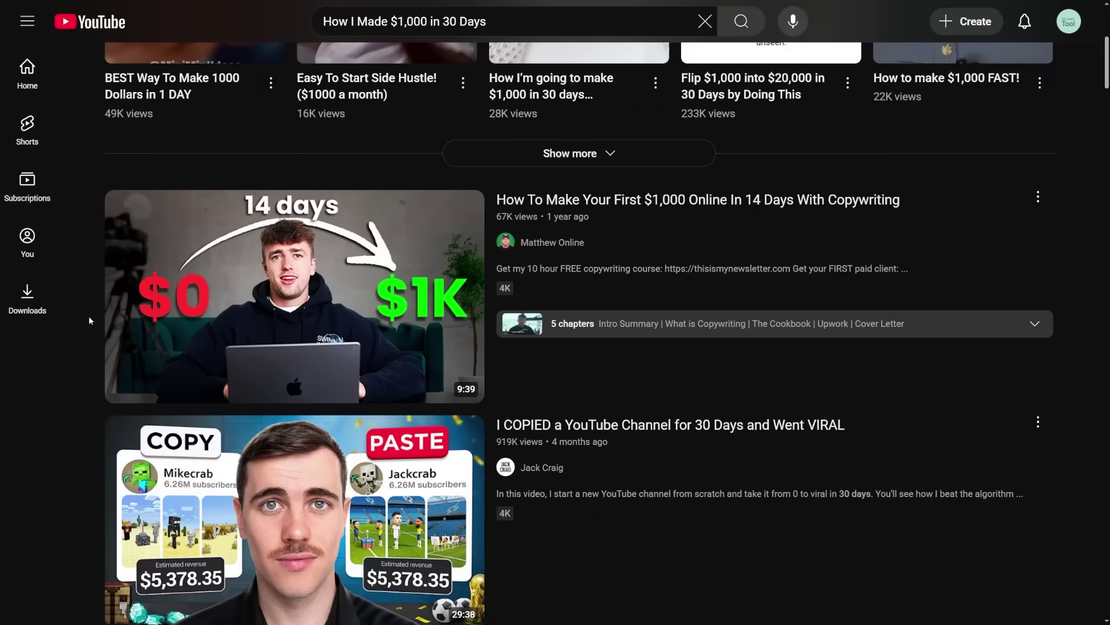
Step: Switch the Test image's export format from PNG to JPG, keeping Quality at 100%
middle_click(86, 350)
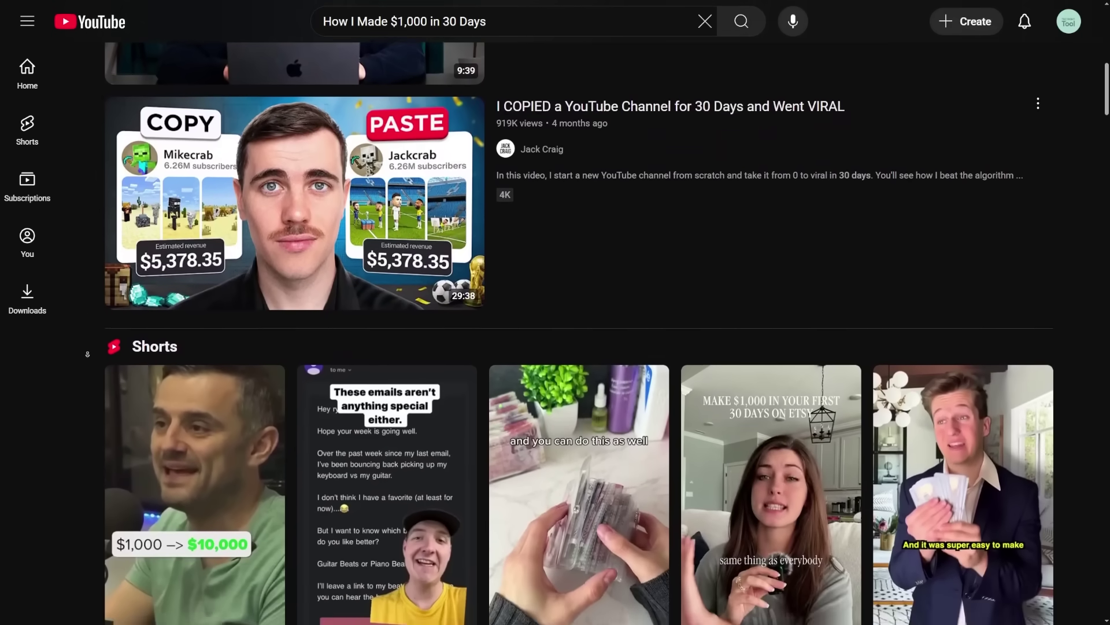
scroll(214, 372, up, 4)
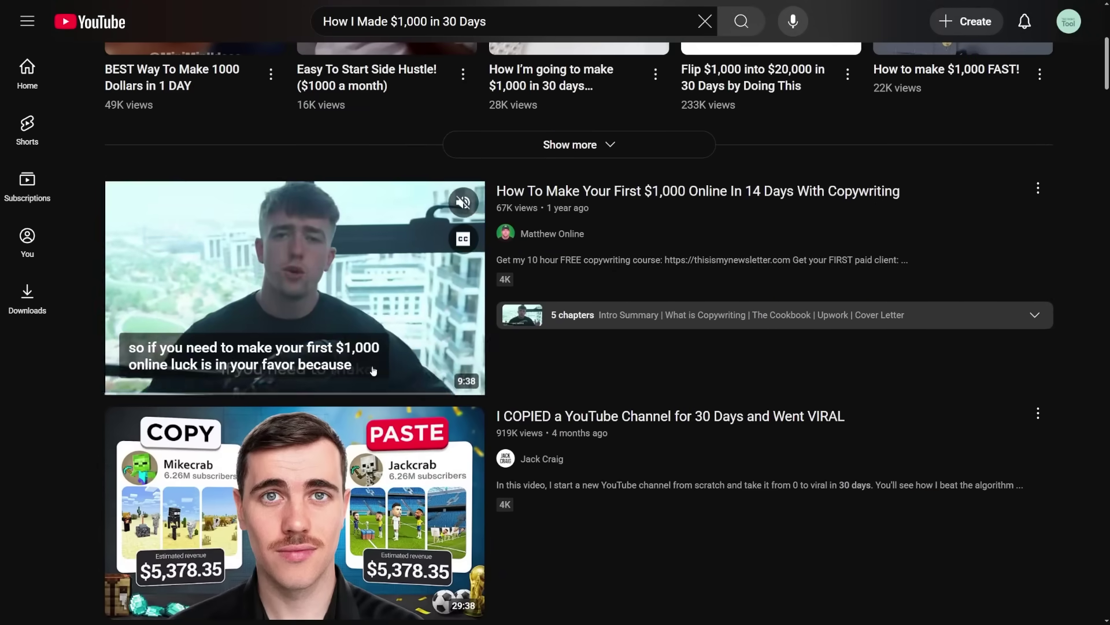
middle_click(1087, 291)
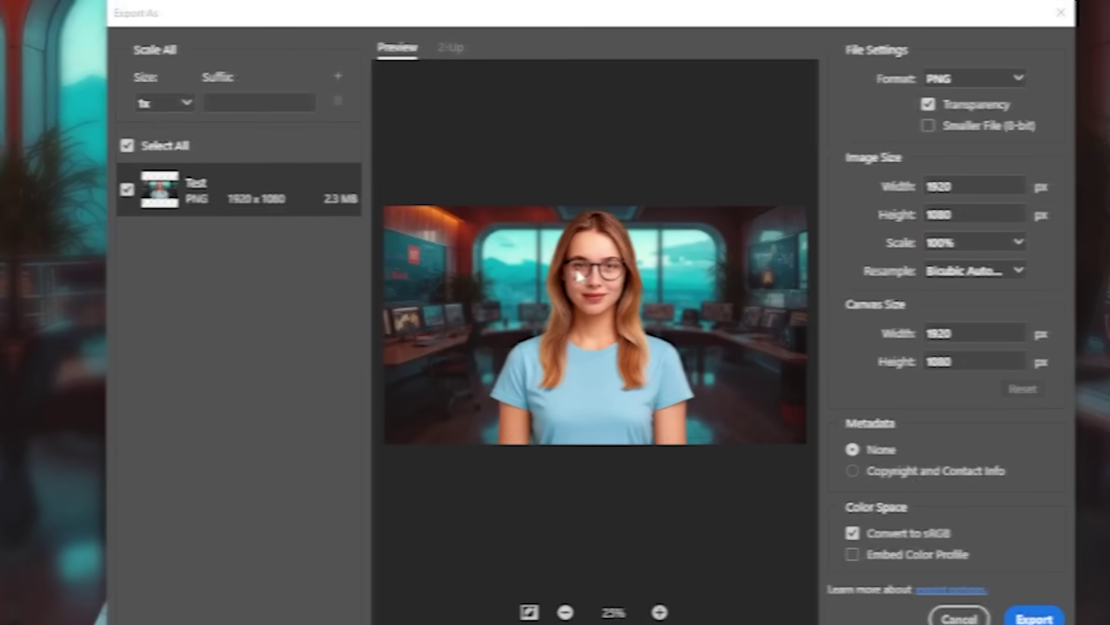
click(999, 81)
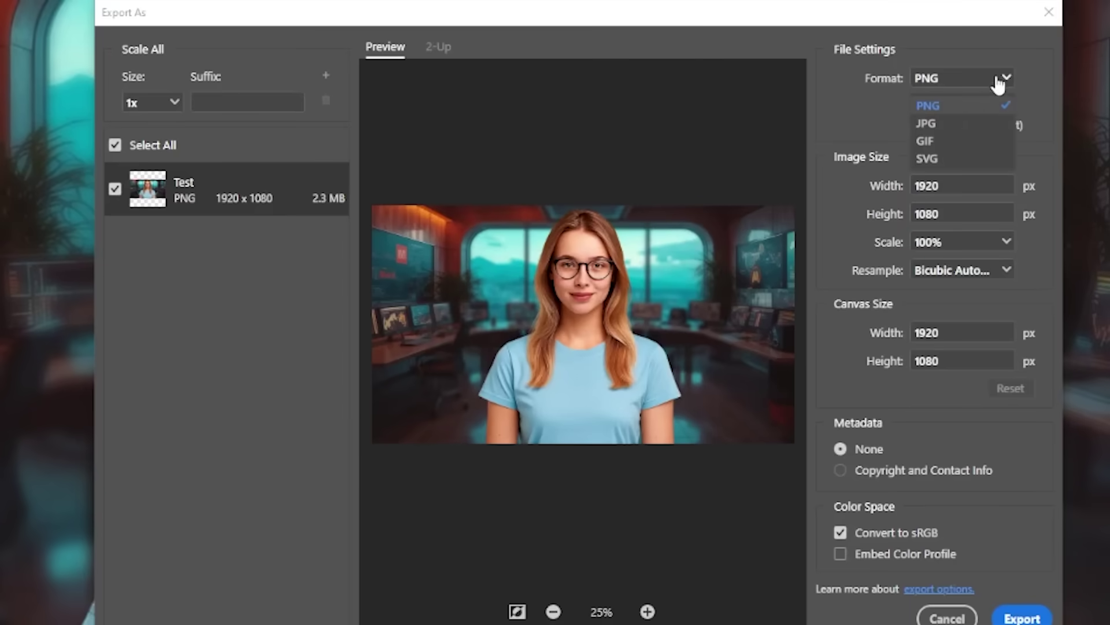
click(979, 124)
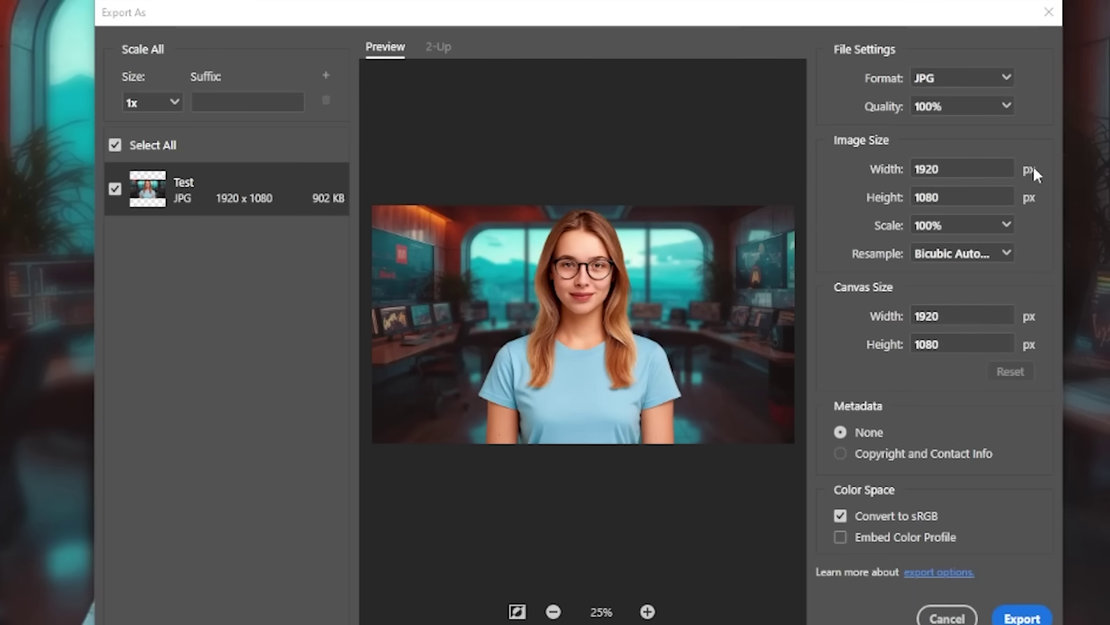
click(929, 81)
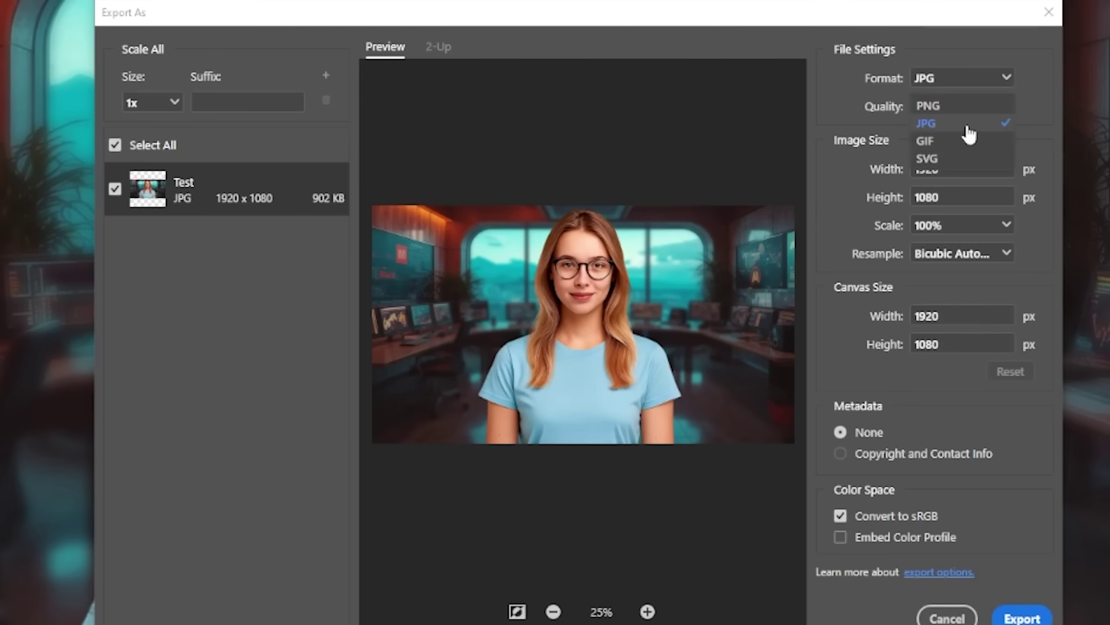
click(848, 108)
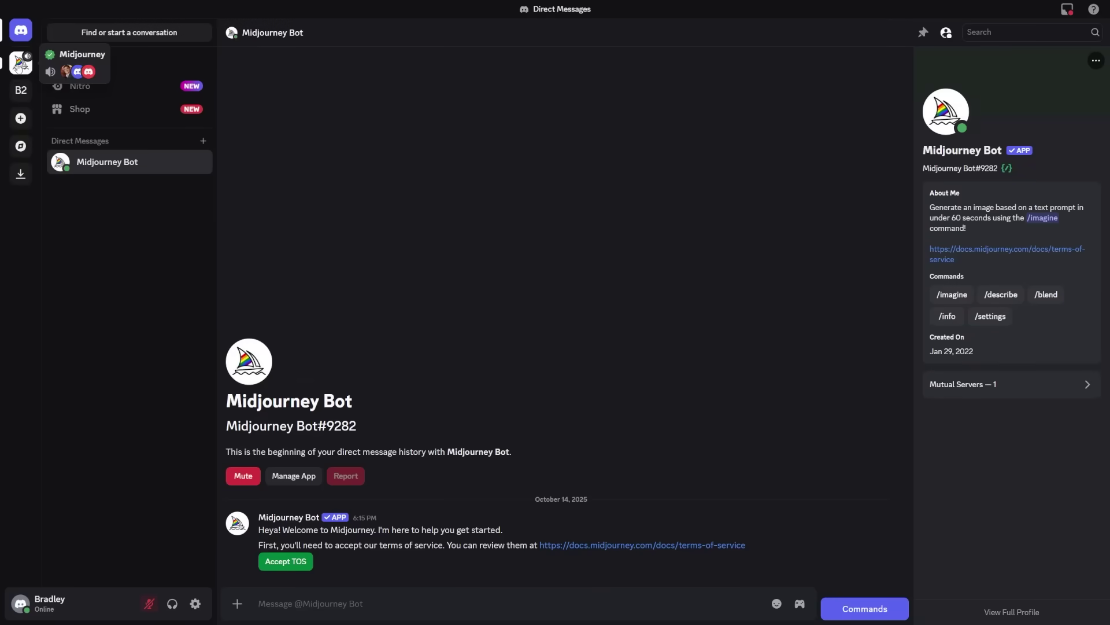
Step: Go to the direct message conversation with the Midjourney Bot
click(22, 62)
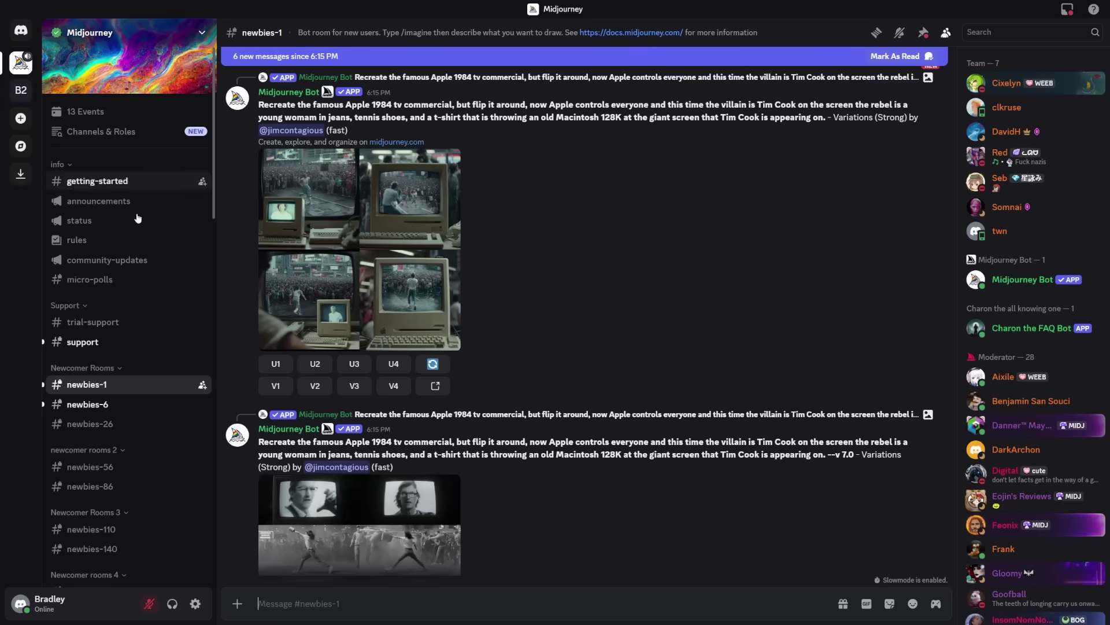
scroll(594, 433, down, 5)
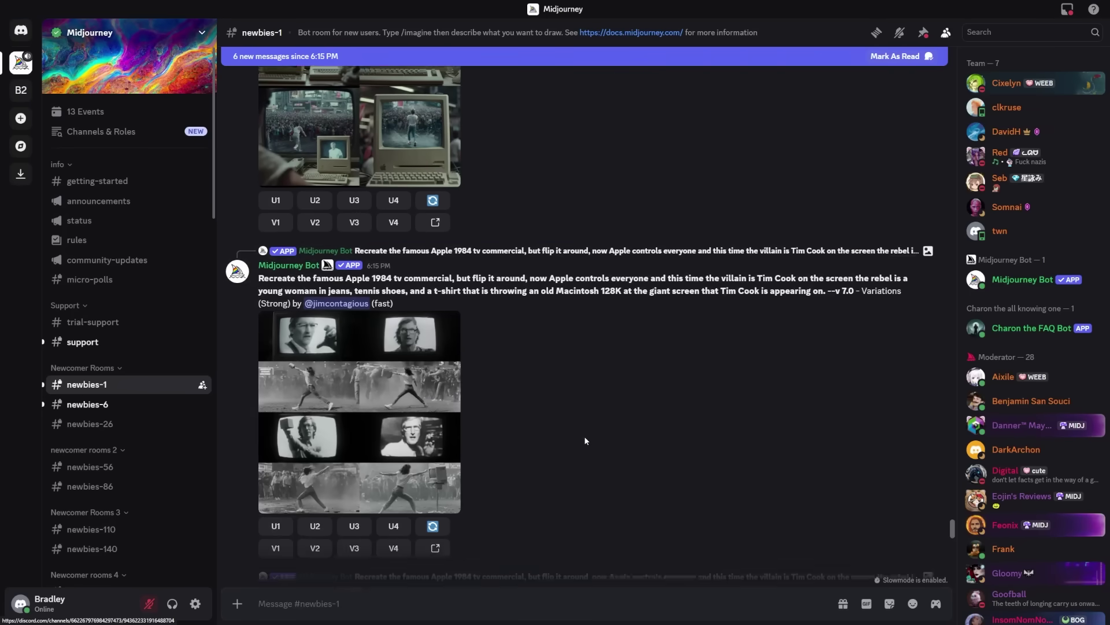
scroll(610, 431, down, 1)
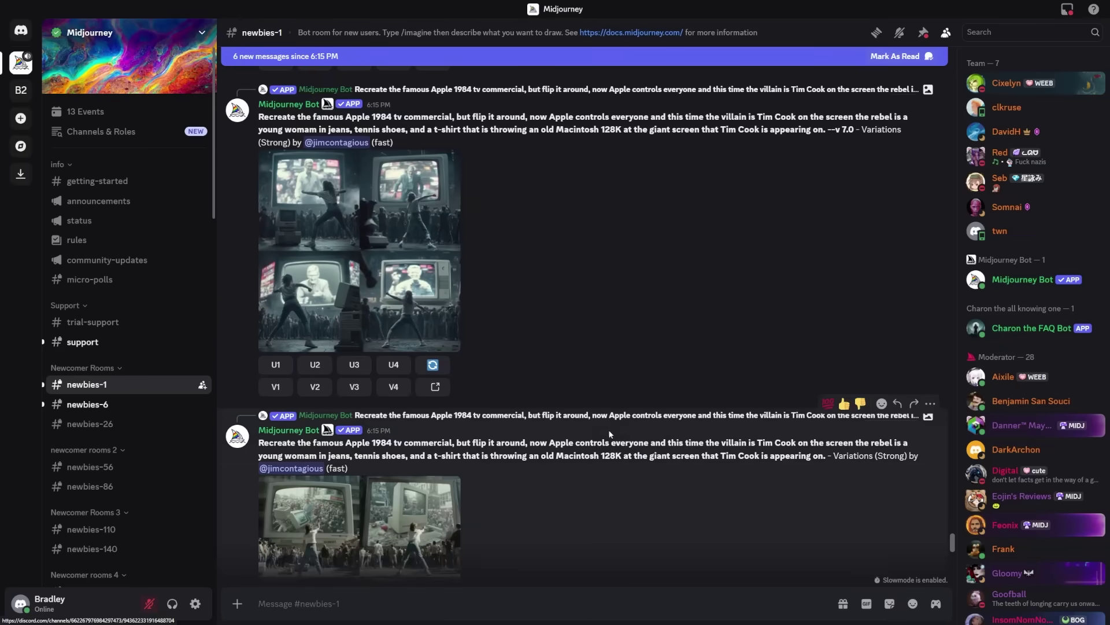
click(22, 38)
Step: Run /settings and enable Remix mode and RAW Mode for a --style raw suffix
text(/s)
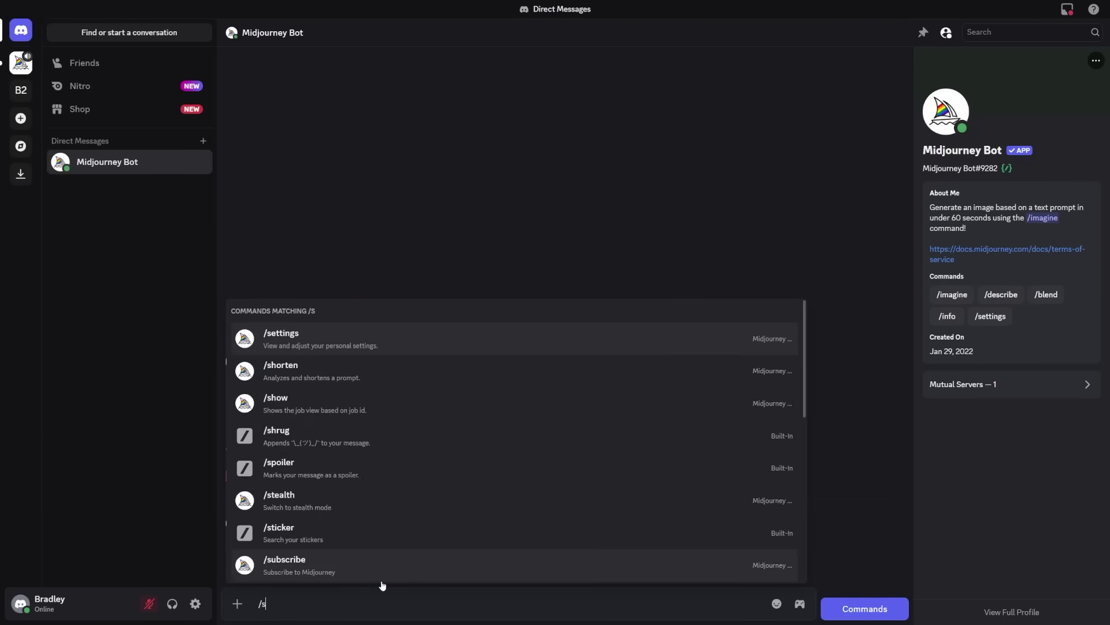
text(et)
click(384, 526)
key(Return)
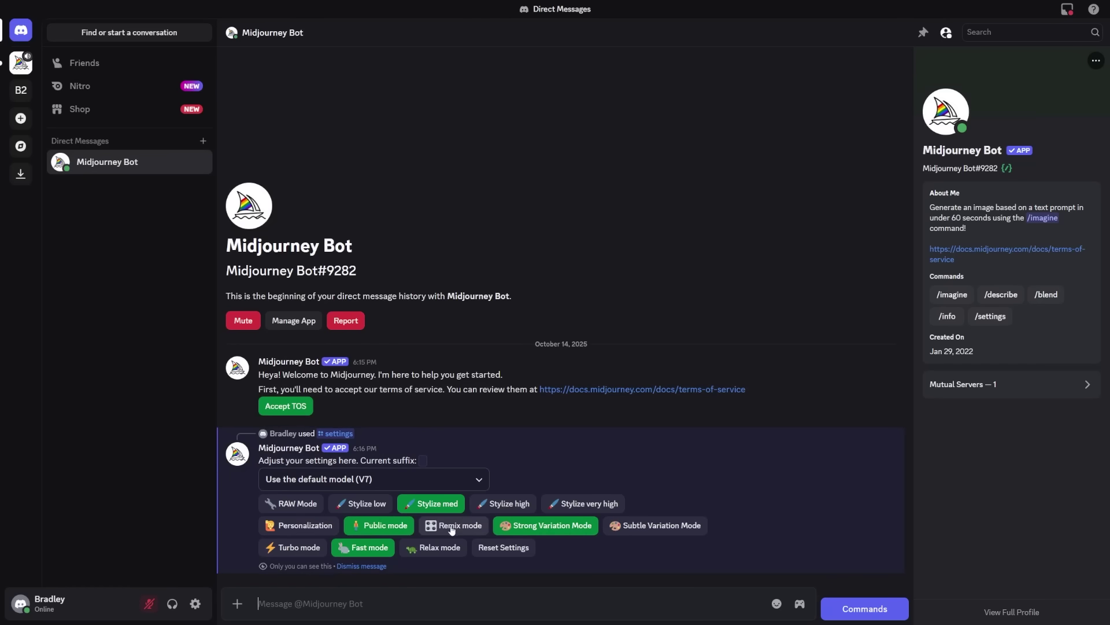
click(454, 526)
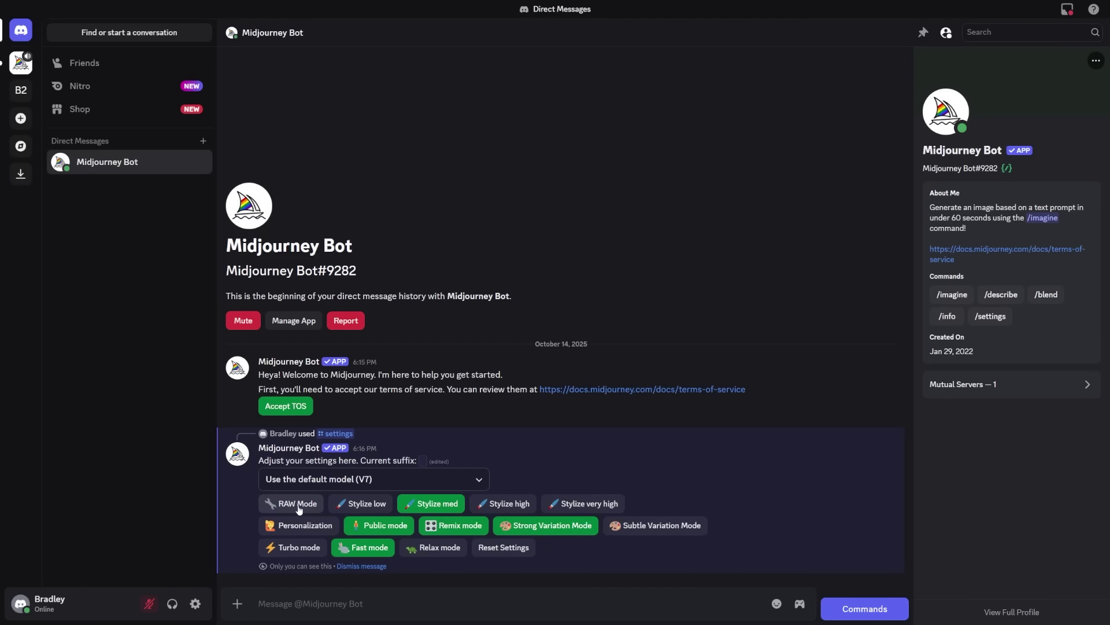
click(297, 503)
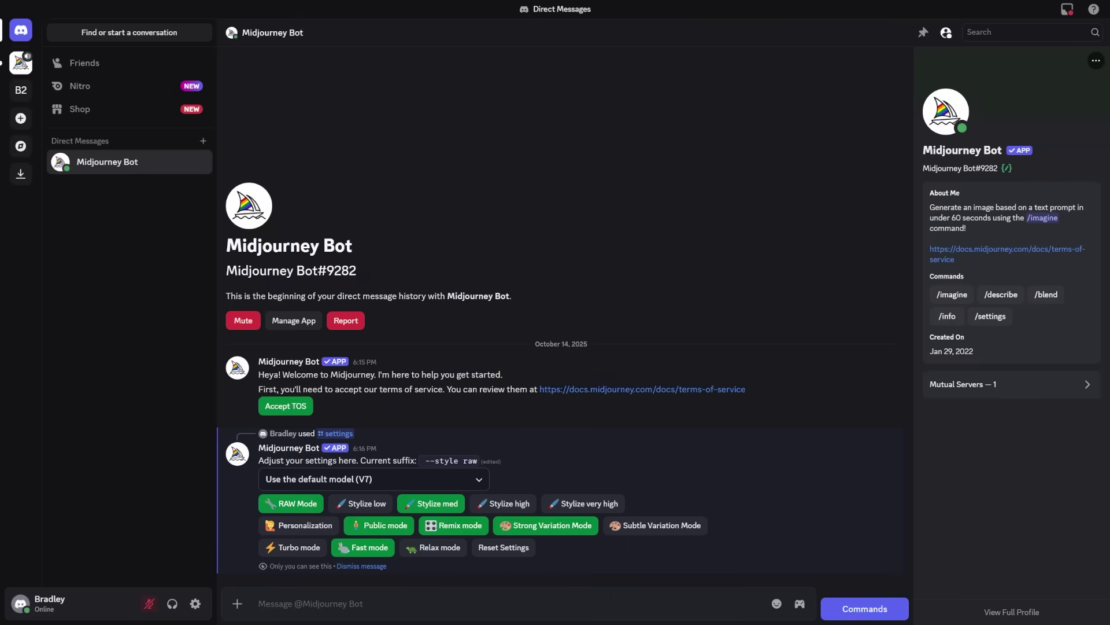
Step: Submit /imagine with the pasted ultra-realistic shocked close-up portrait prompt
text(/imagine)
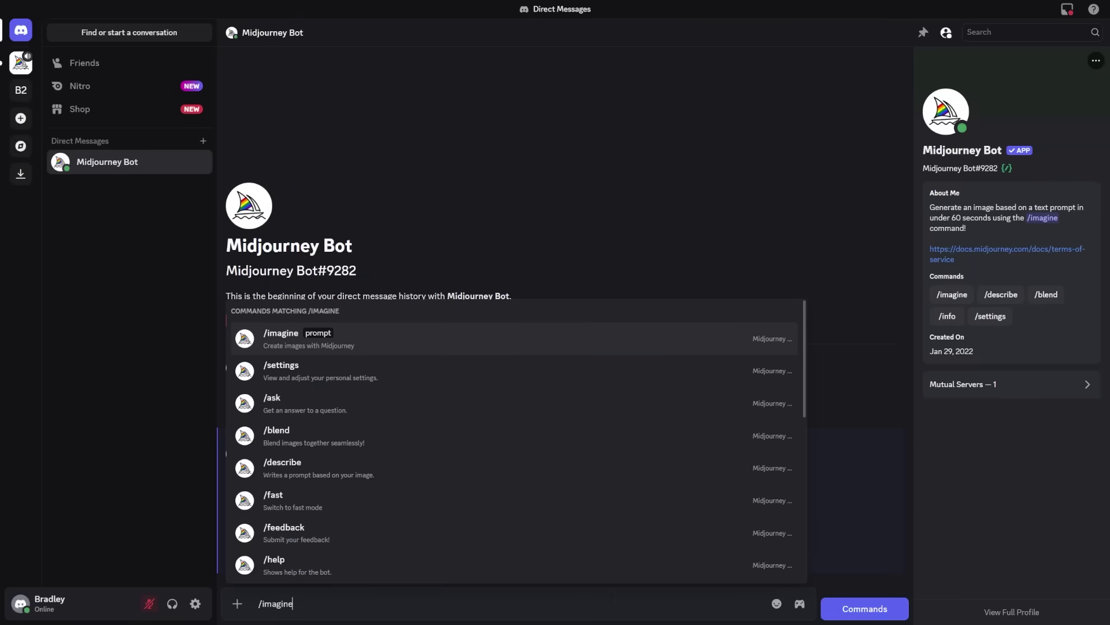
click(625, 349)
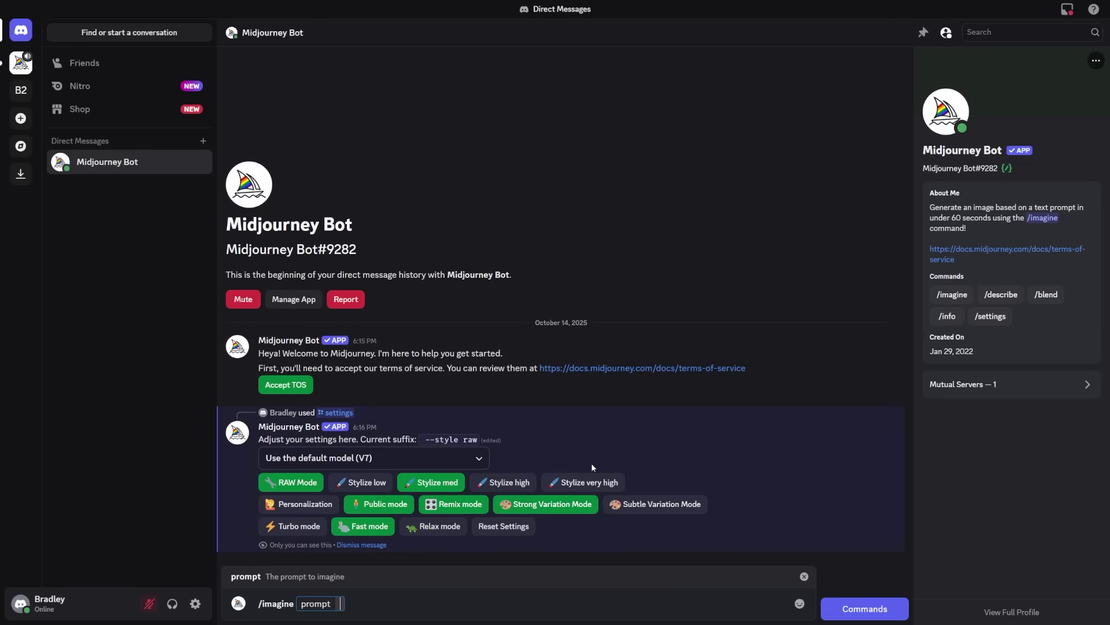
text(ultra-realistic close-up portrait, [person or avatar] showing [strong emotion: shock/wow], 85mm lens, crisp rim light, clean background in [brand color], extreme contrast, cinematic lighting, hyper-sharp details, space on right for text, --ar 16:9 --stylize 250 --no text, watermark, caption, logo)
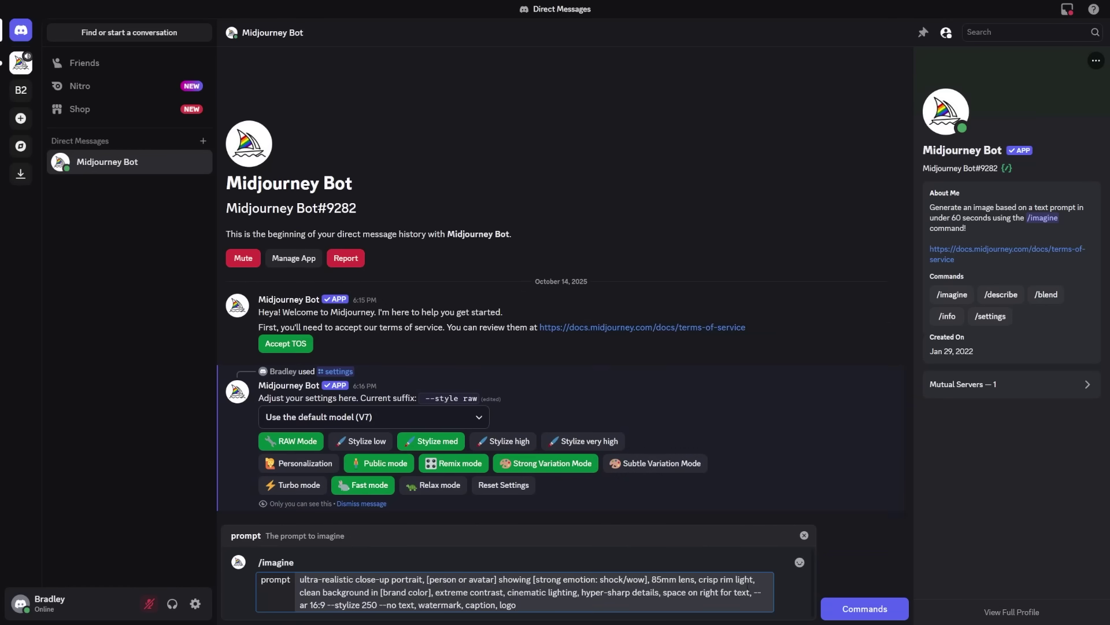
key(Return)
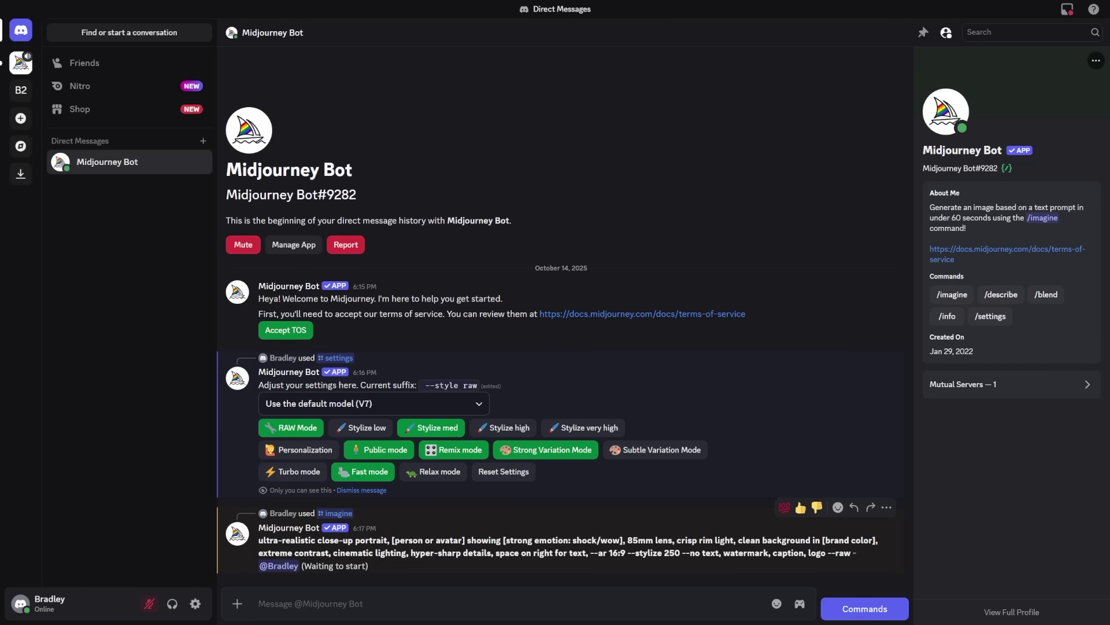
drag(540, 540, 633, 540)
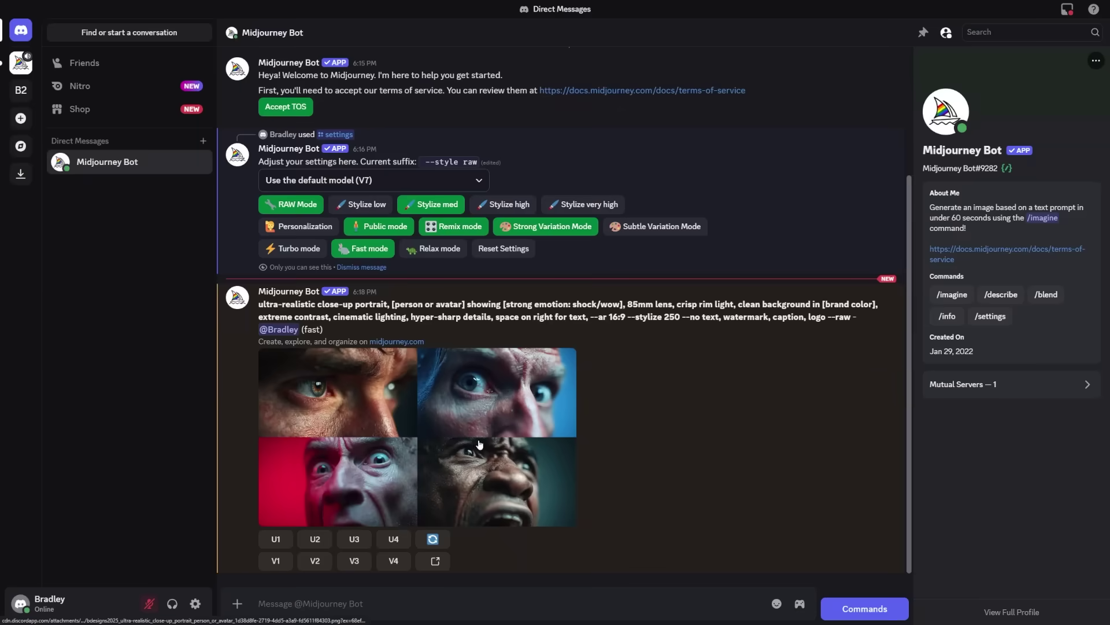
click(403, 436)
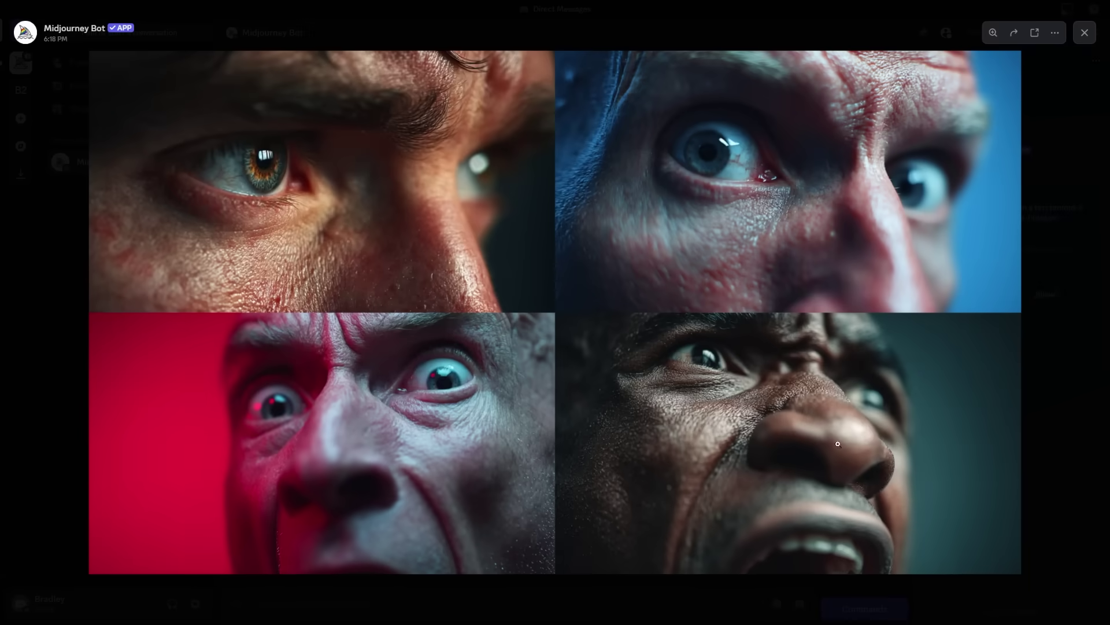
click(1072, 377)
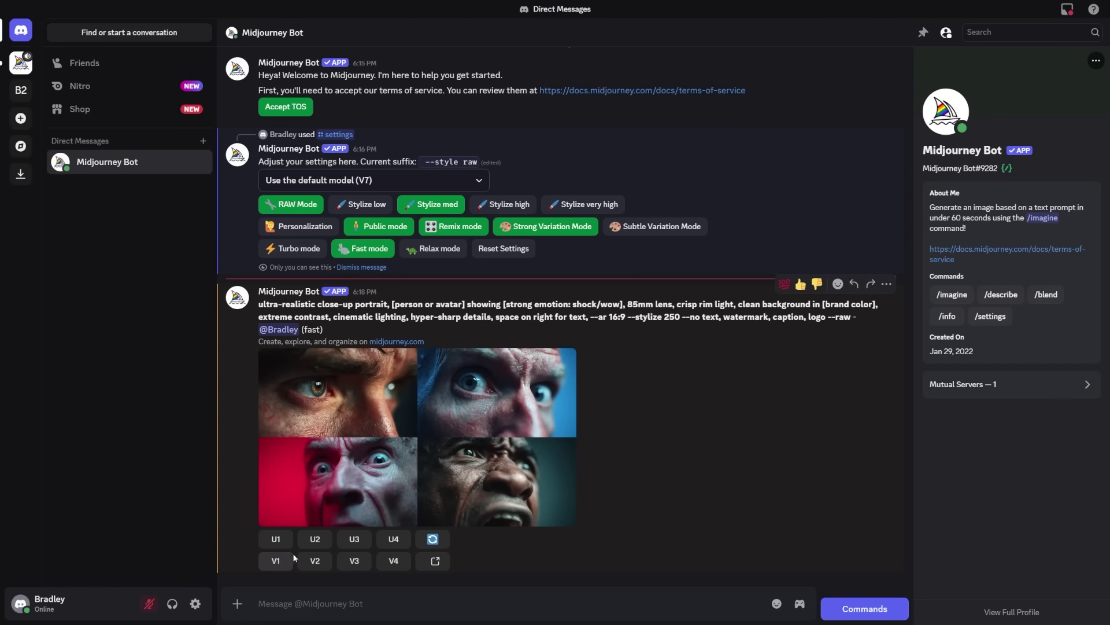
click(437, 562)
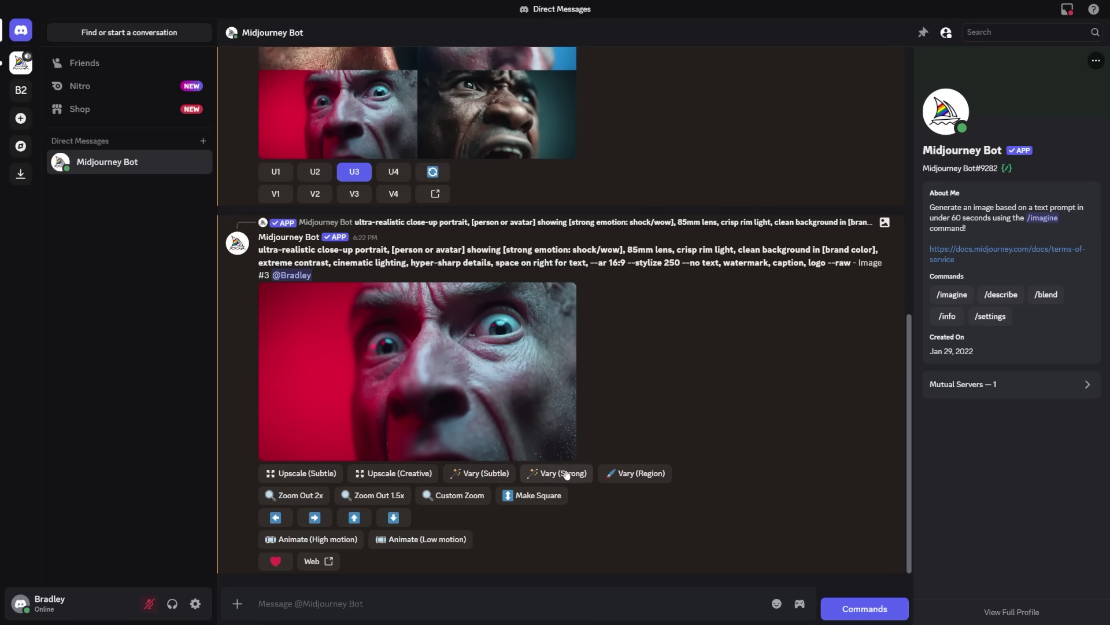
Step: Open the Vary (Region) inpaint editor on the upscaled red-background face
click(628, 476)
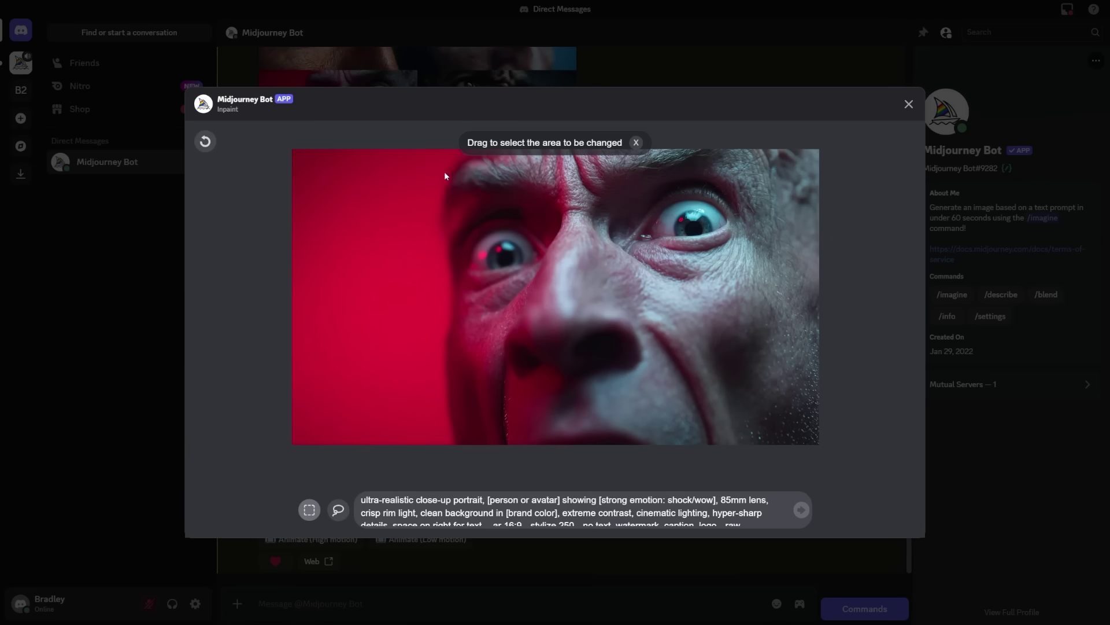
Step: Draw a selection rectangle over the face area to regenerate
drag(445, 172, 283, 455)
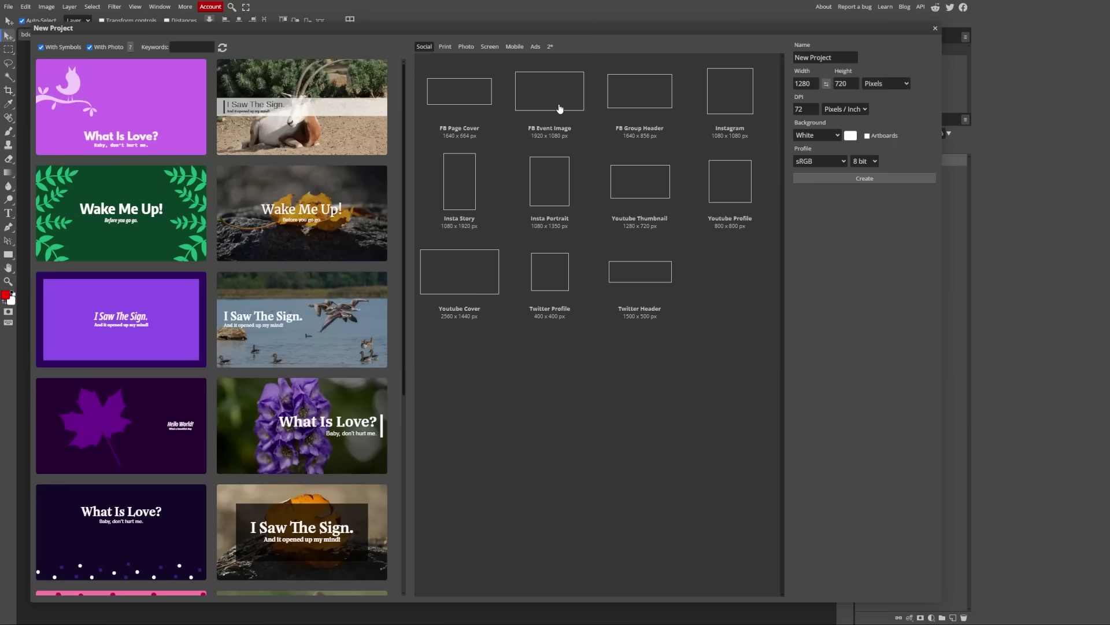
Step: Create a 1920x1080 document and open the placed face layer's contents in a separate tab
click(559, 101)
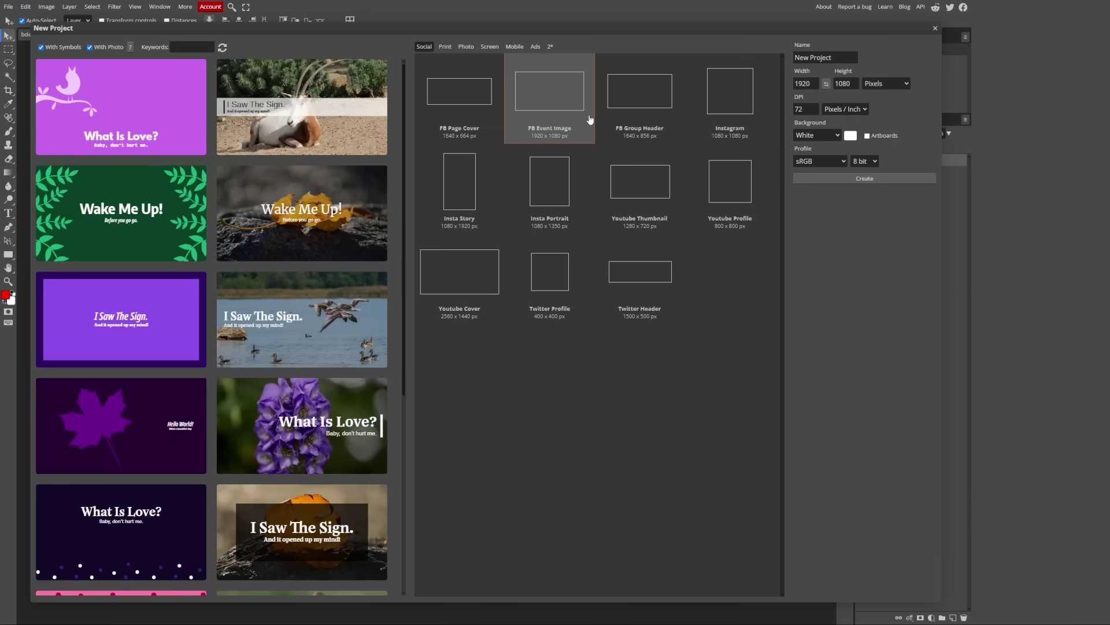
double_click(544, 105)
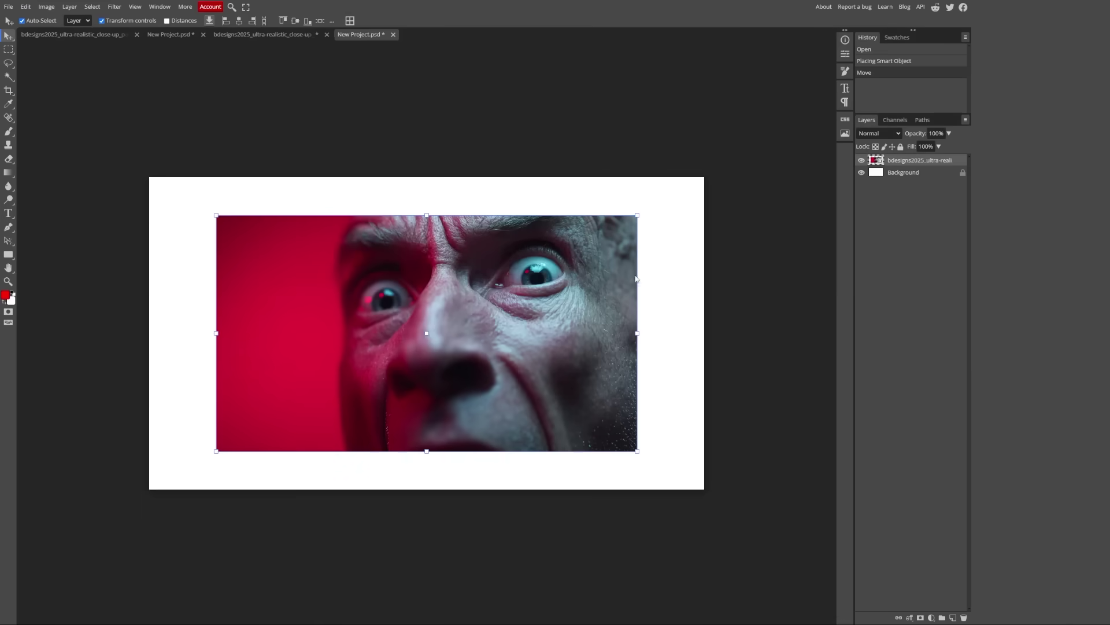
double_click(876, 162)
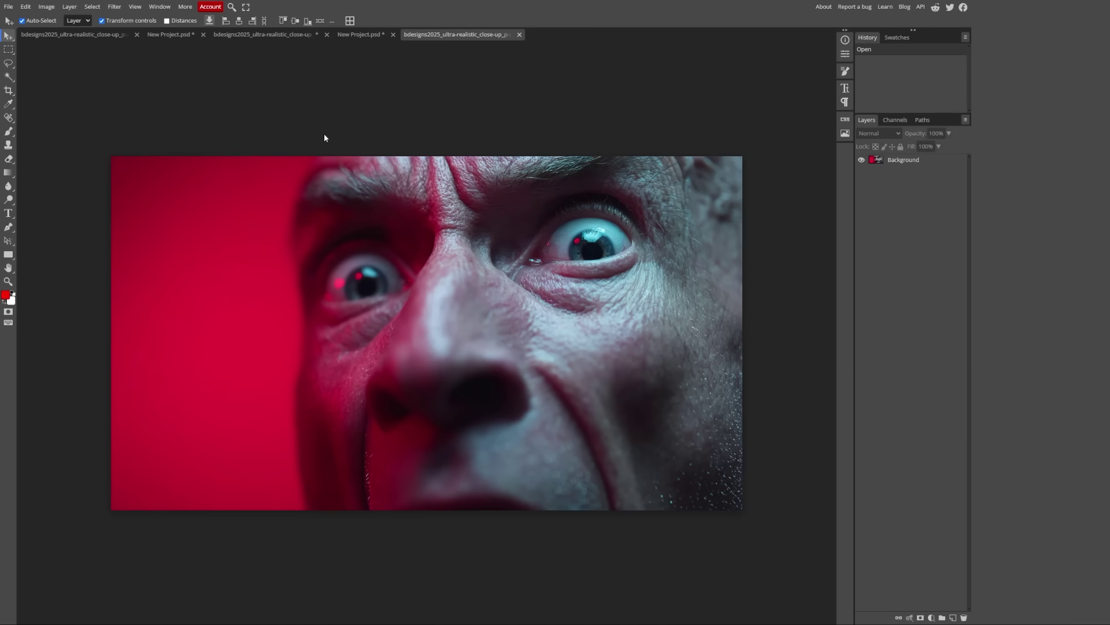
Step: Add a text layer left of the face with its colour set to white (ffffff)
click(9, 213)
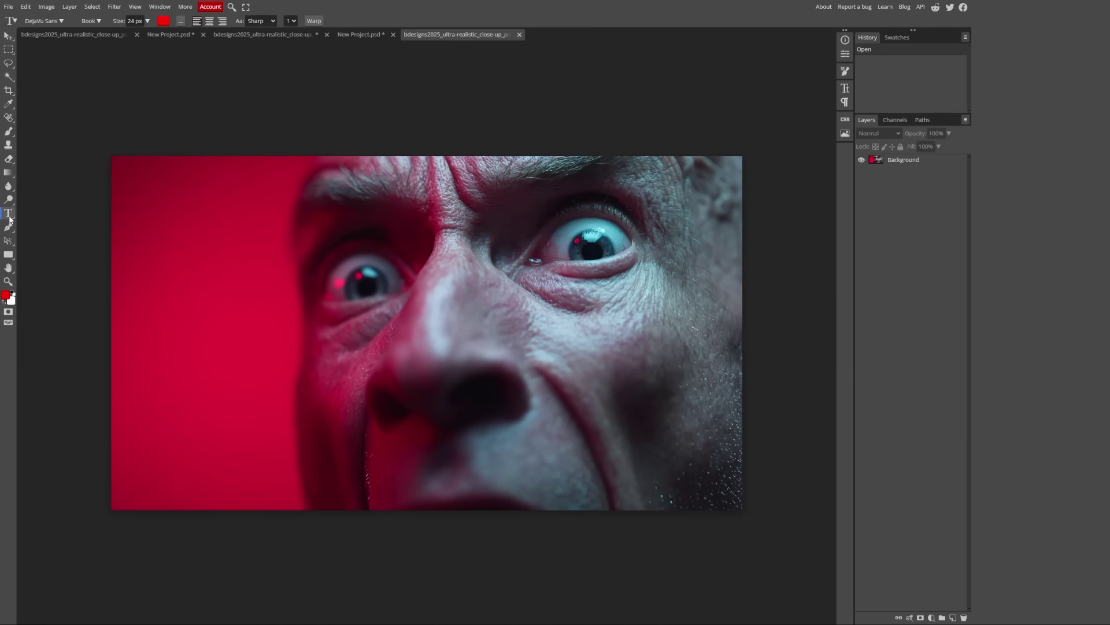
click(228, 243)
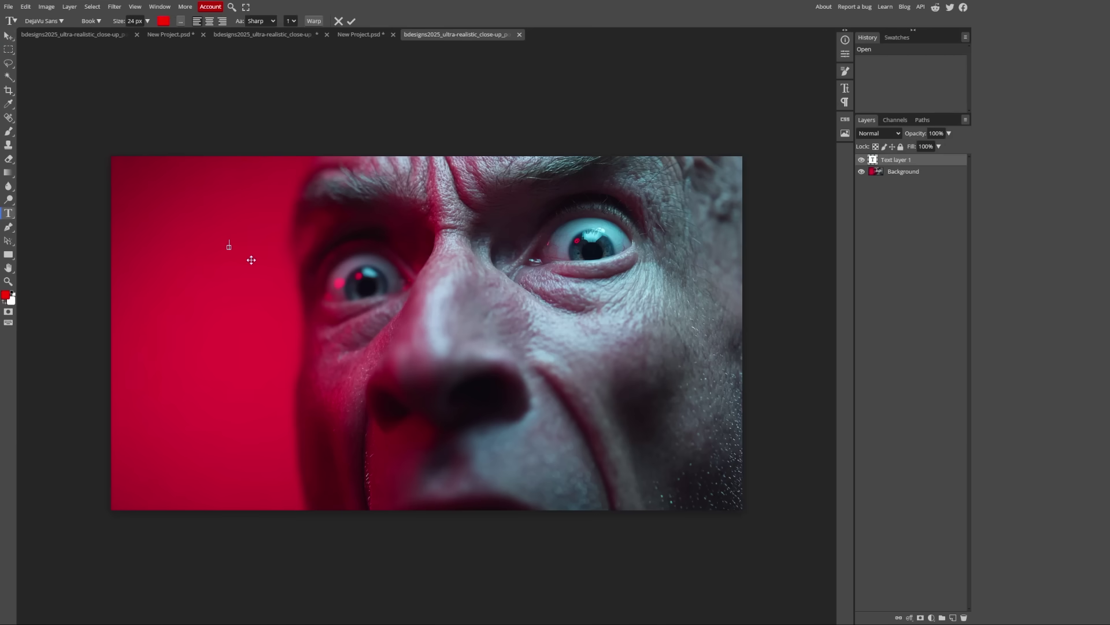
click(163, 22)
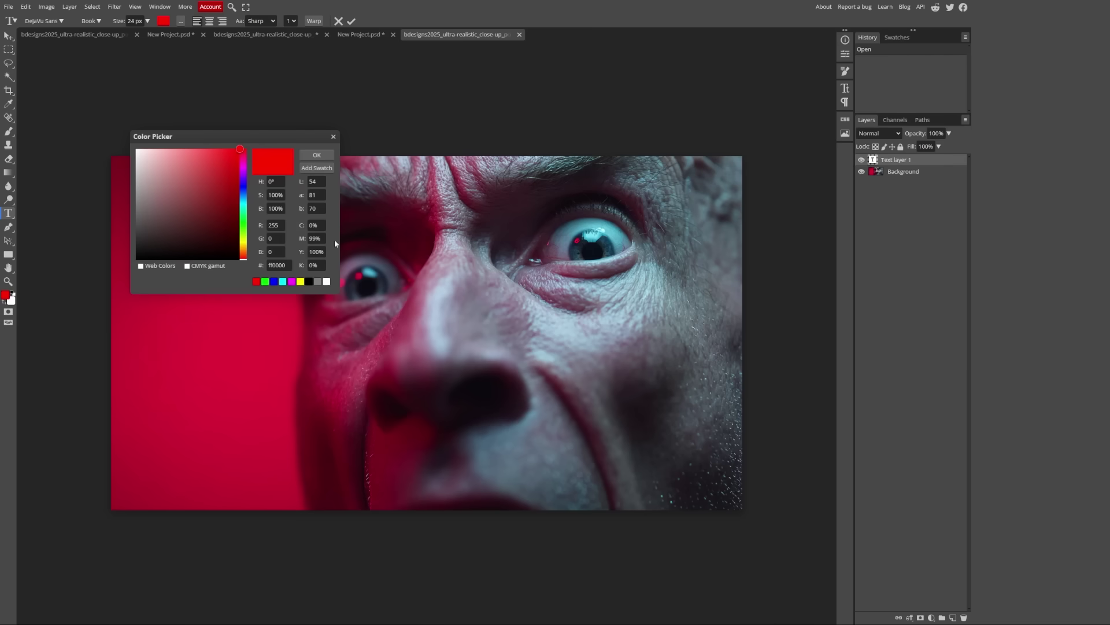
click(136, 149)
click(317, 154)
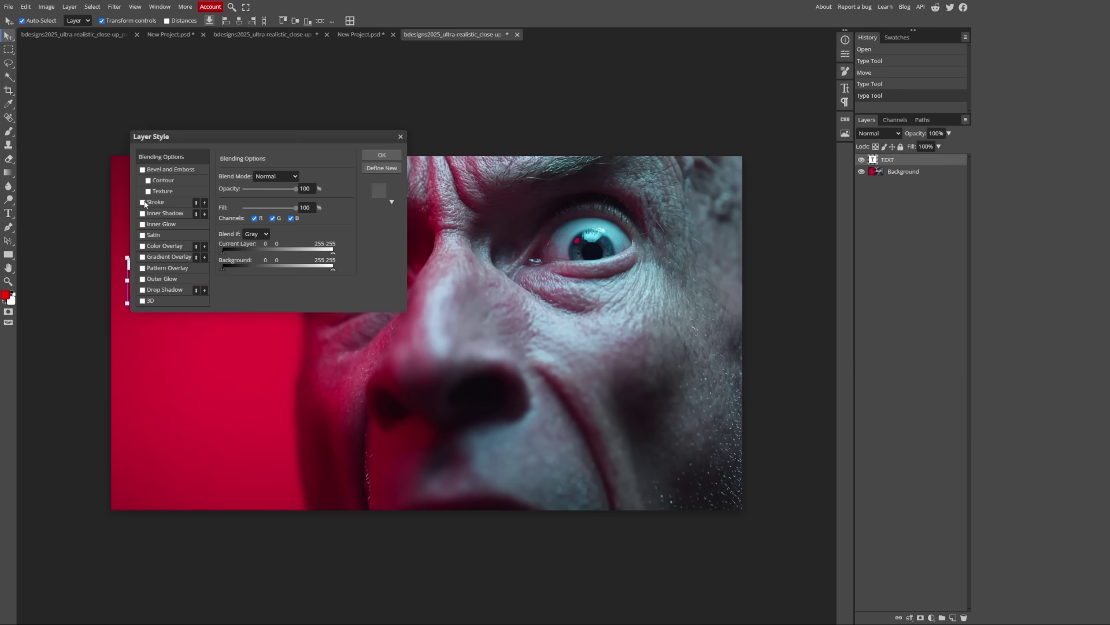
Step: Apply a dark Stroke layer style to the TEXT layer
click(143, 202)
click(379, 194)
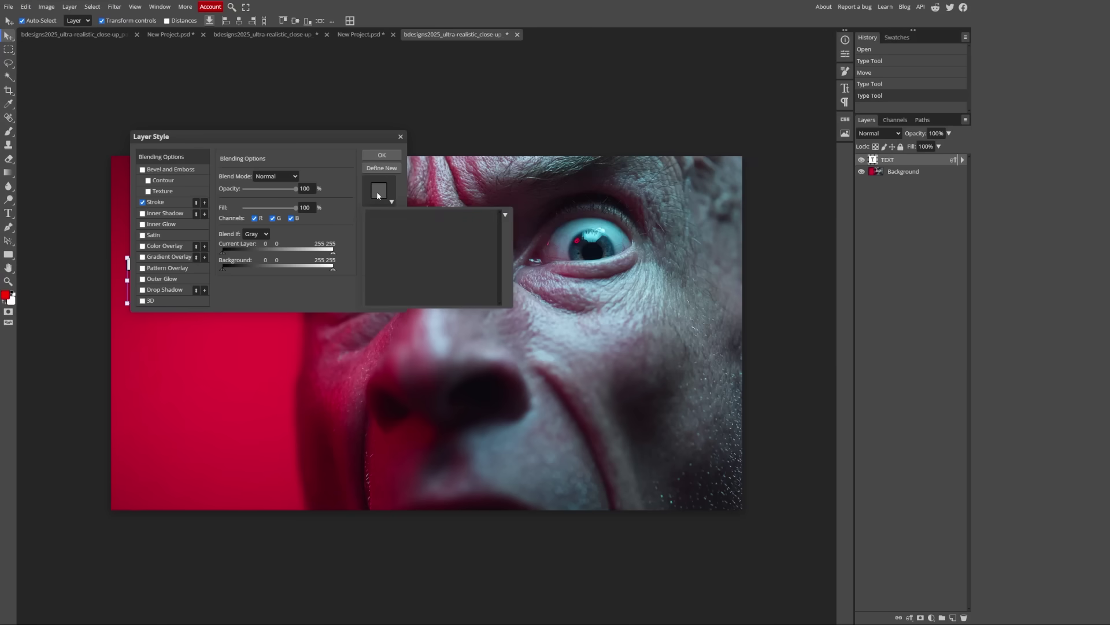
click(254, 274)
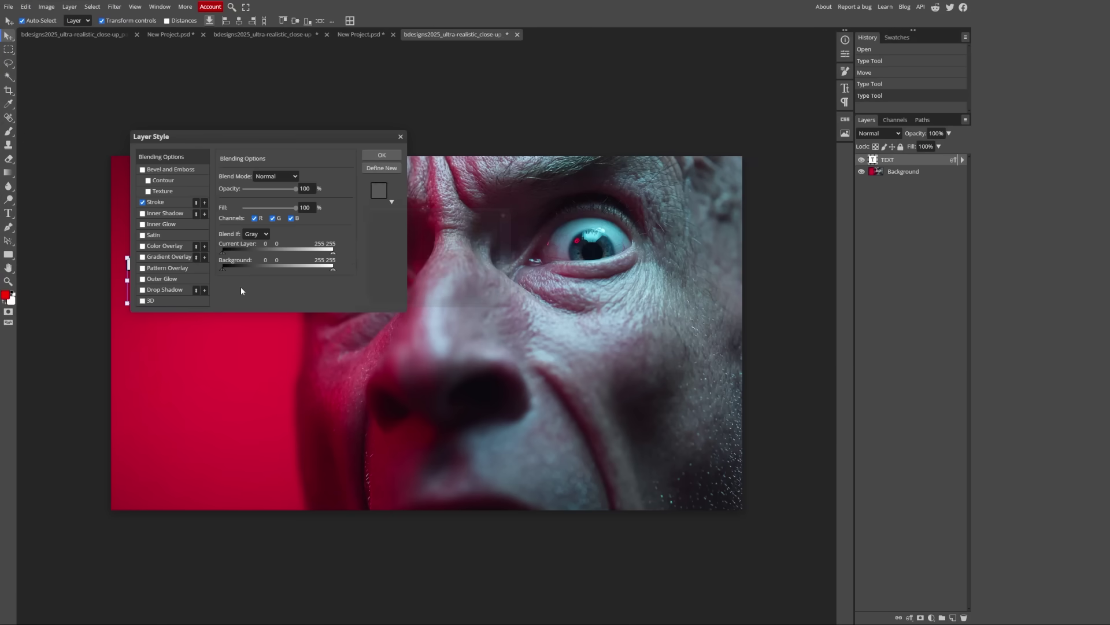
click(381, 155)
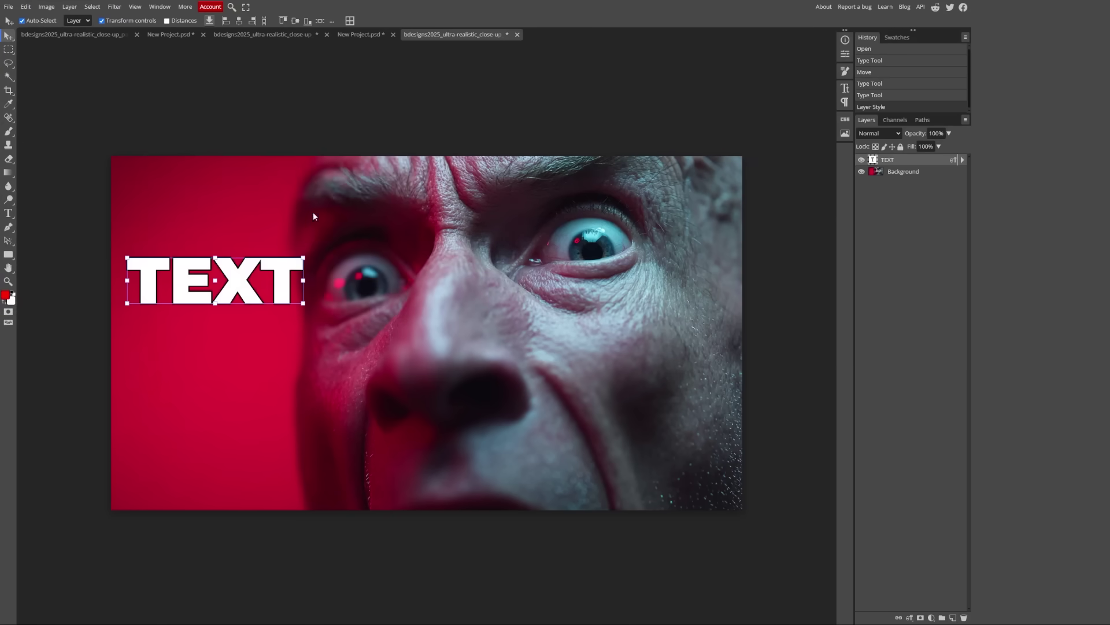
Step: Move the TEXT into the middle of the red area left of the face
click(233, 200)
drag(225, 287, 222, 325)
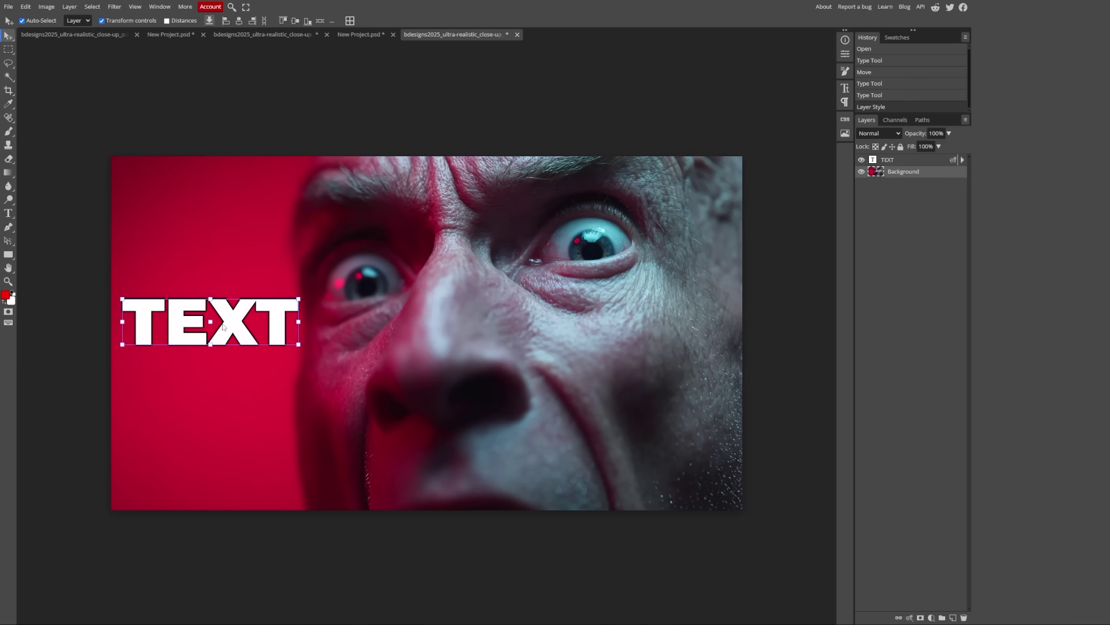
click(236, 266)
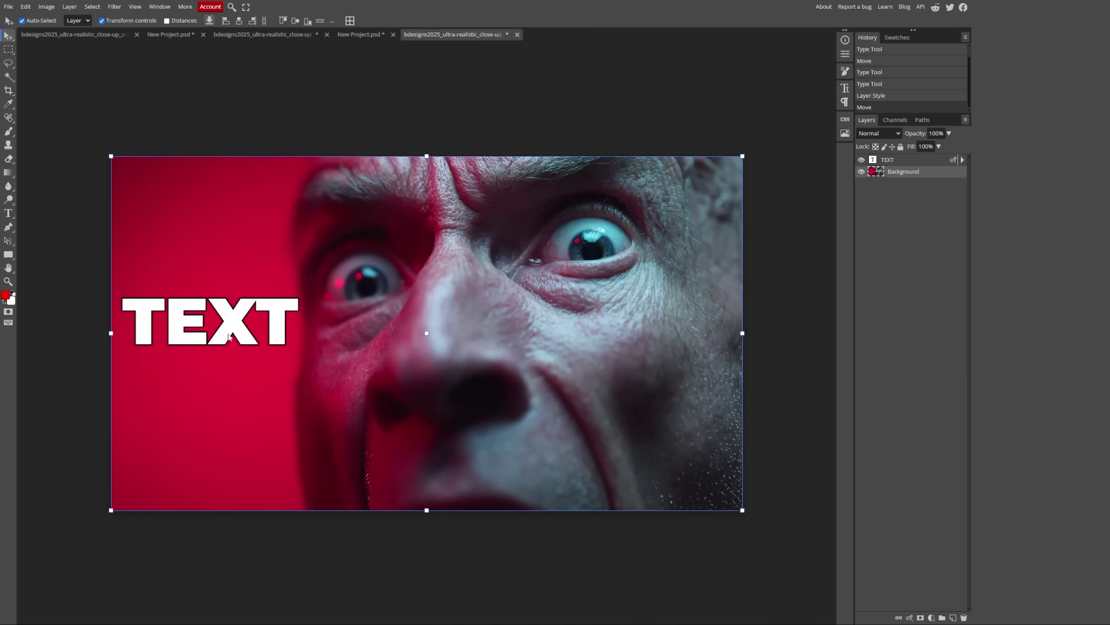
mouse_move(229, 337)
mouse_down()
mouse_move(231, 268)
mouse_move(223, 335)
mouse_up()
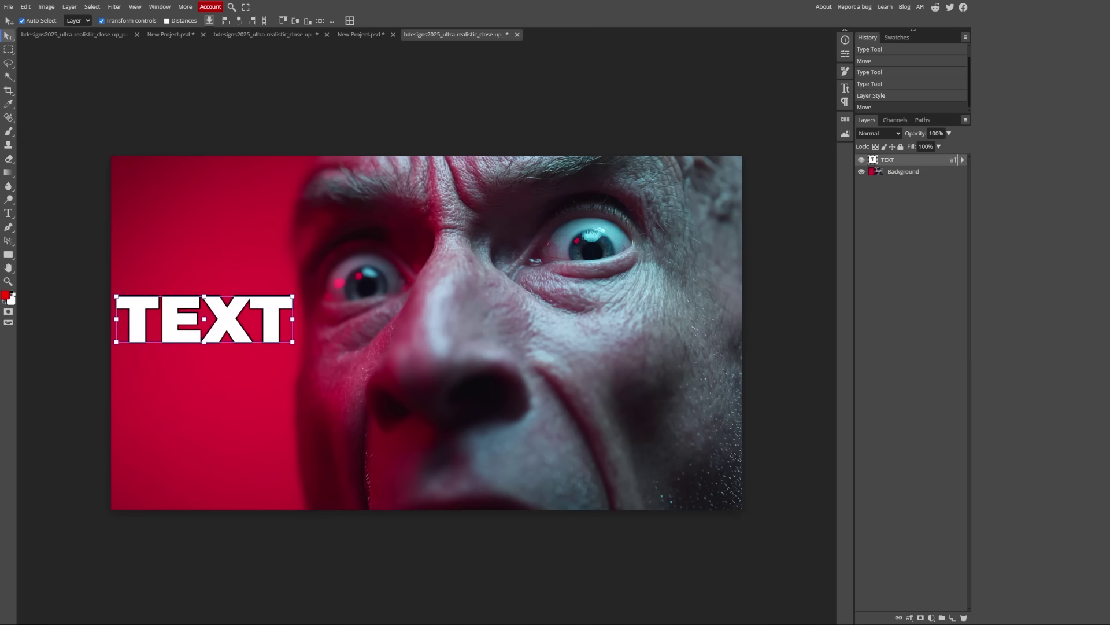
Step: Apply Camera Raw to the portrait with Contrast 15 and Saturation 47
key(ctrl+shift+a)
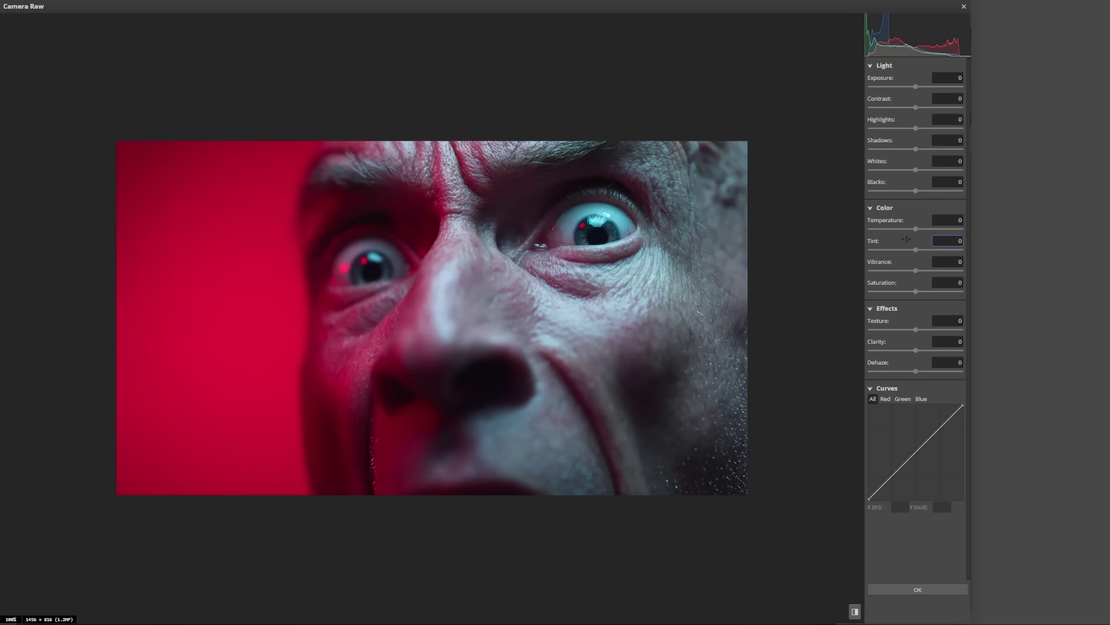
drag(915, 109, 924, 112)
drag(916, 291, 938, 298)
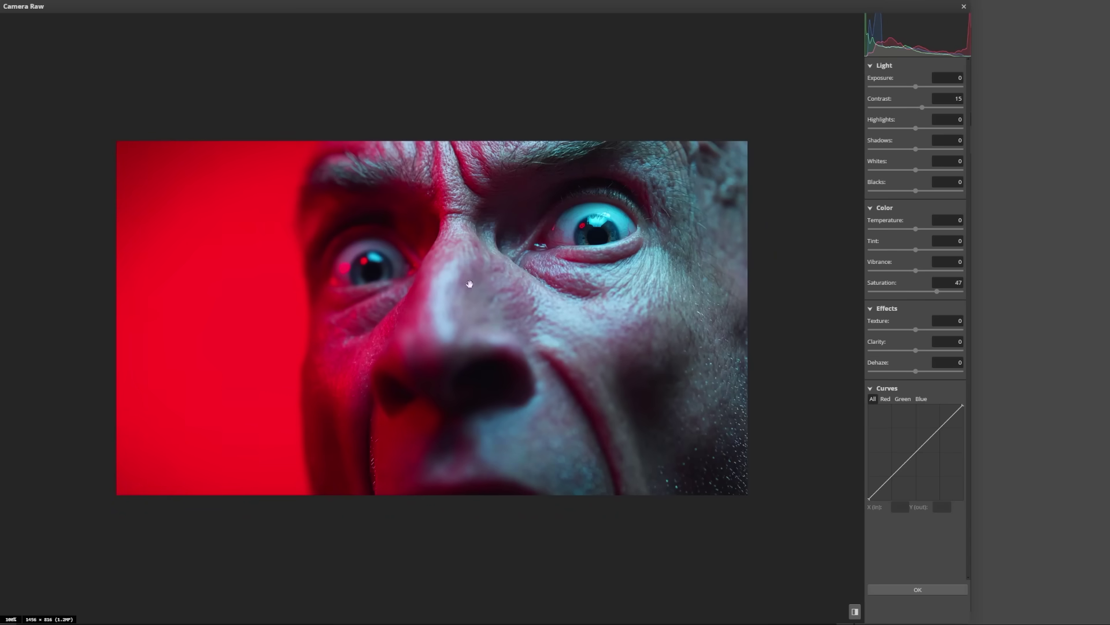
click(924, 588)
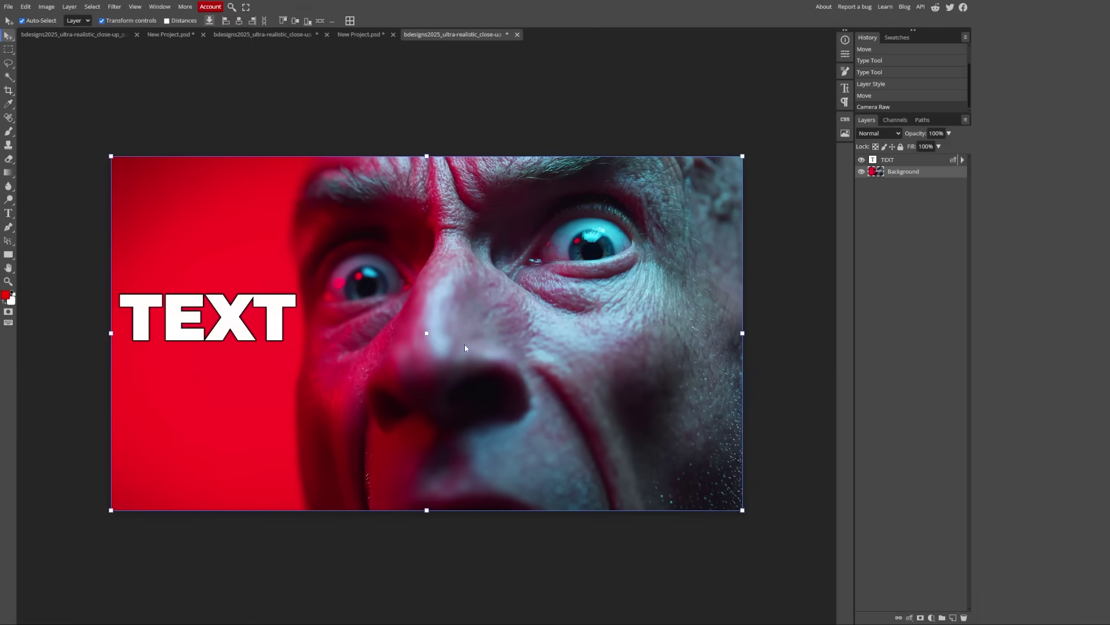
Step: Select the background photo layer after checking the TEXT layer
click(571, 91)
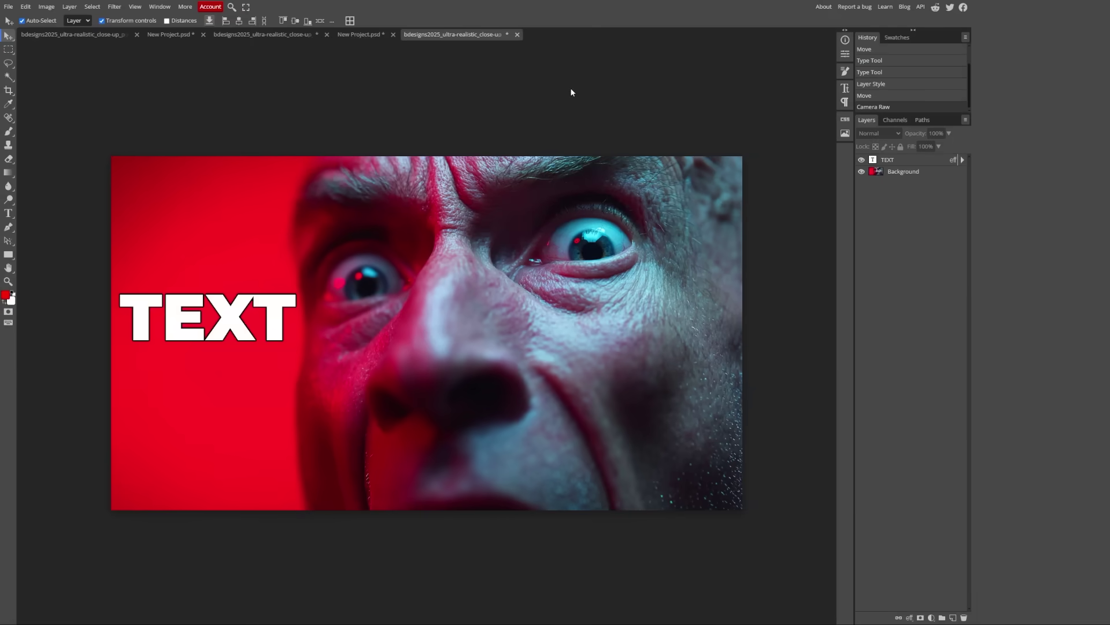
click(230, 325)
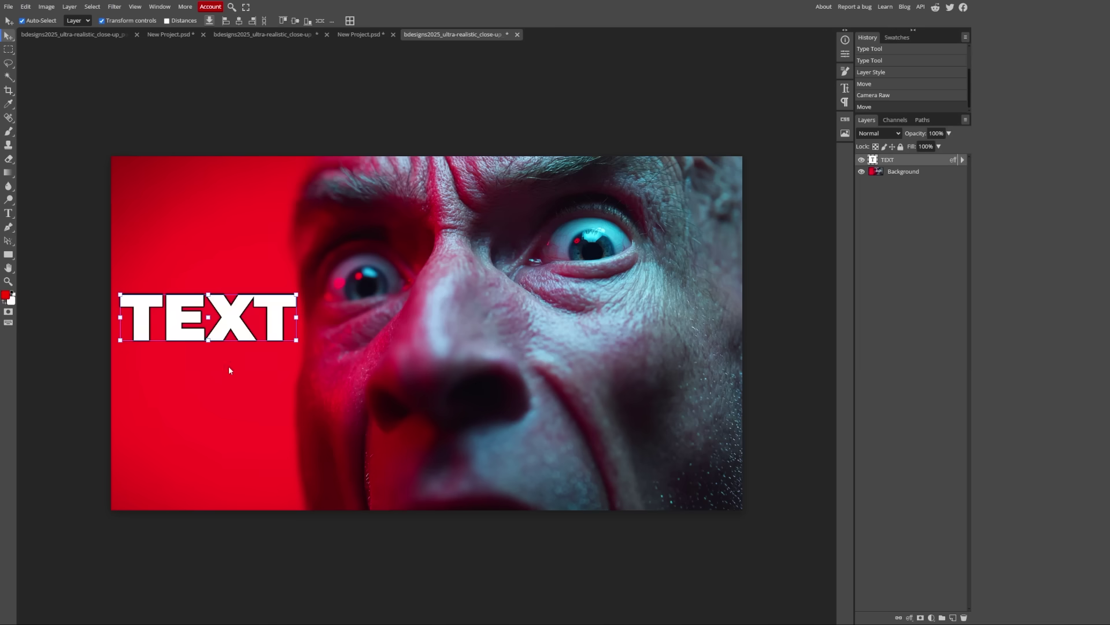
click(261, 256)
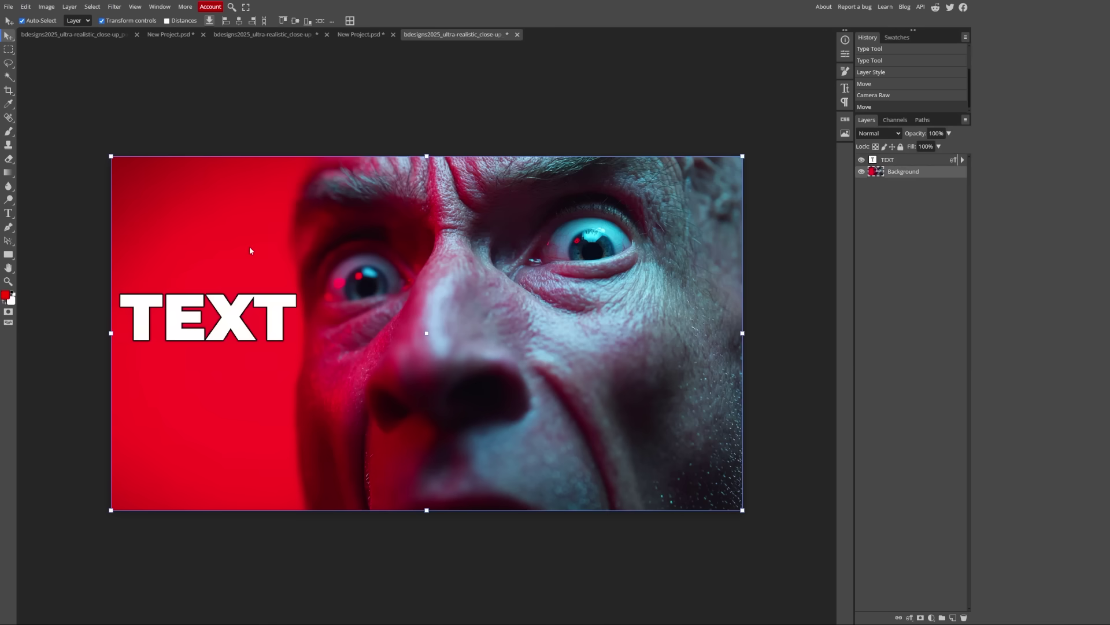
Step: Export the thumbnail as JPG with quality set to 83%
click(8, 6)
mouse_move(81, 142)
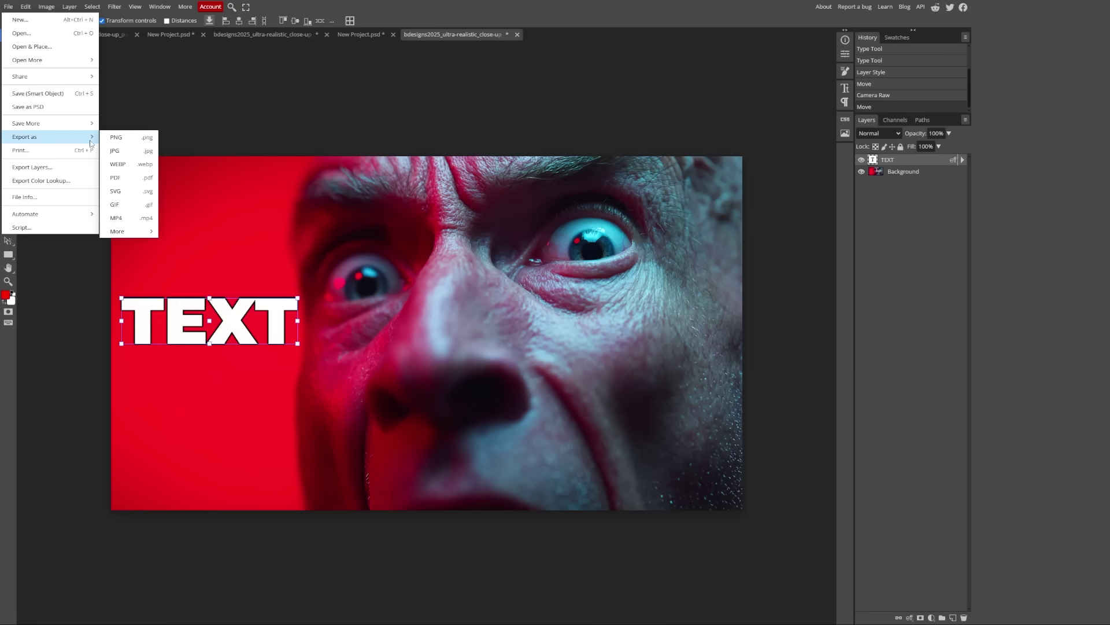
click(126, 153)
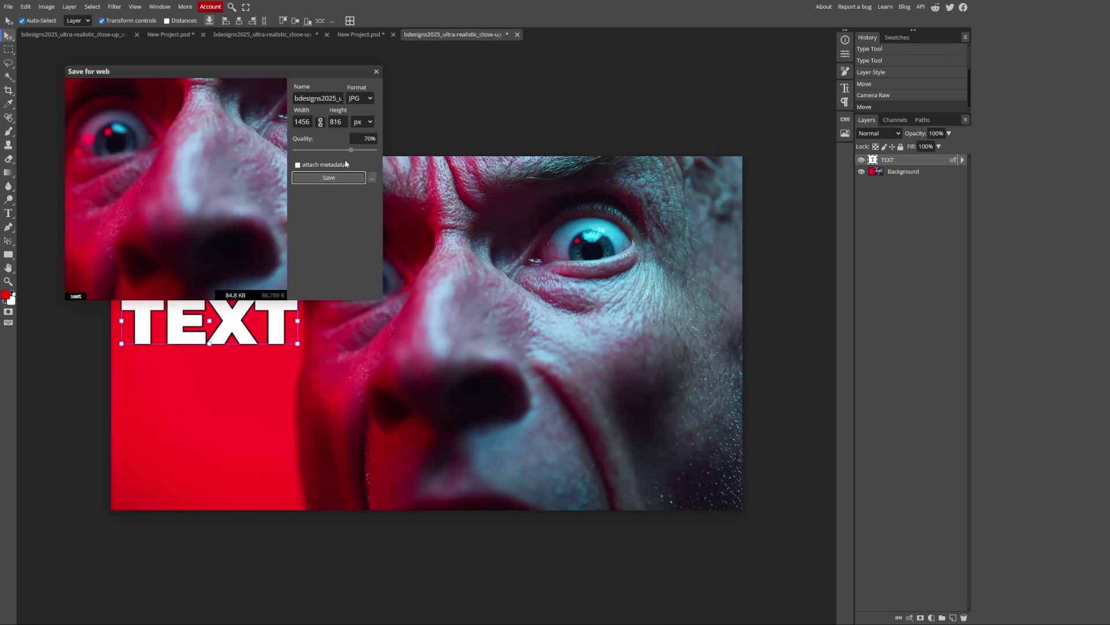
drag(352, 151, 362, 150)
click(365, 139)
click(269, 299)
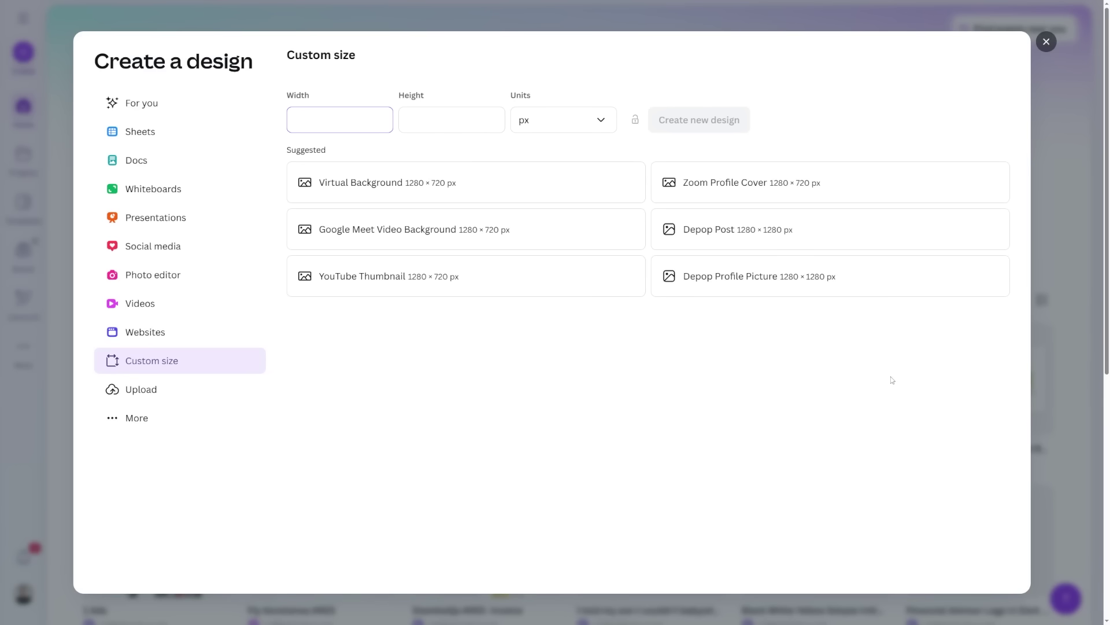
Step: Create a 1280 × 720 custom Canva design and nudge the white TEXT heading slightly right
text(1280)
key(Tab)
text(720)
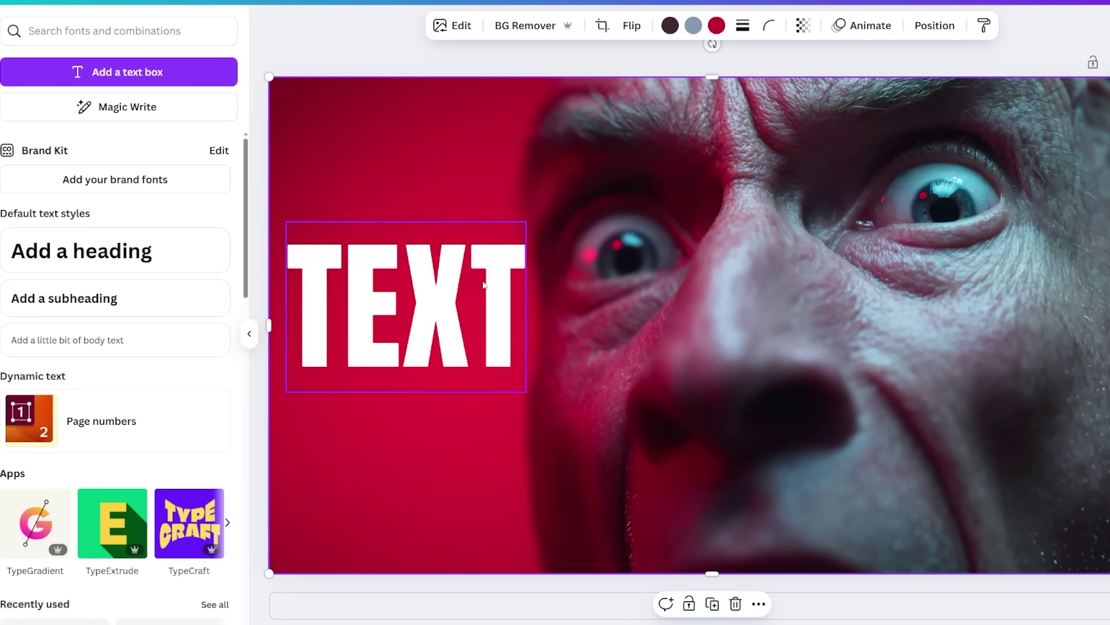
click(465, 280)
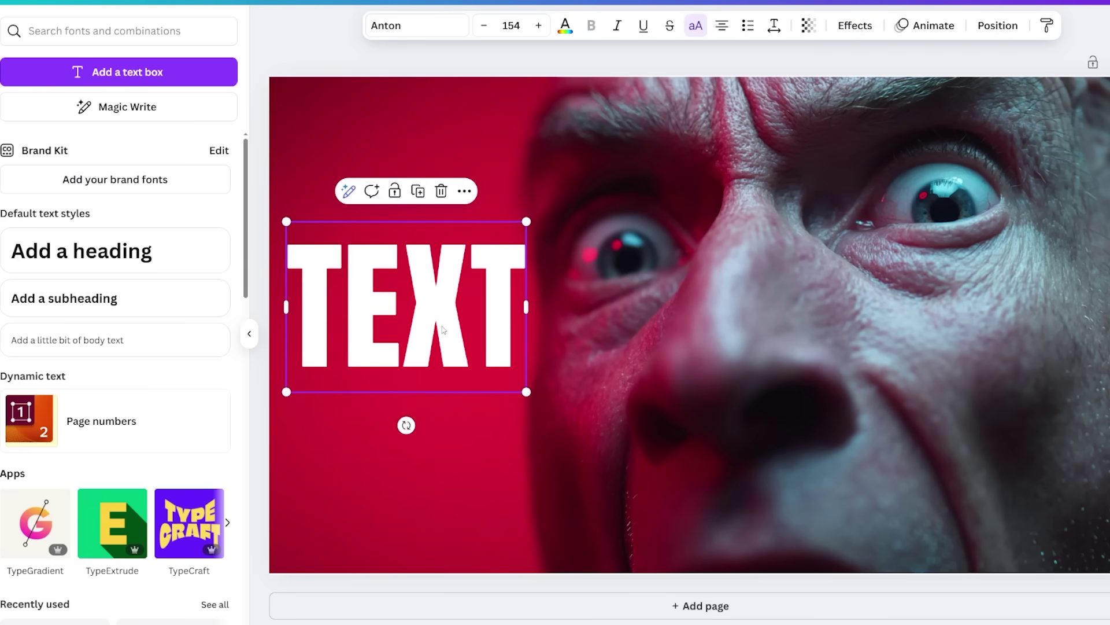
drag(442, 324, 445, 324)
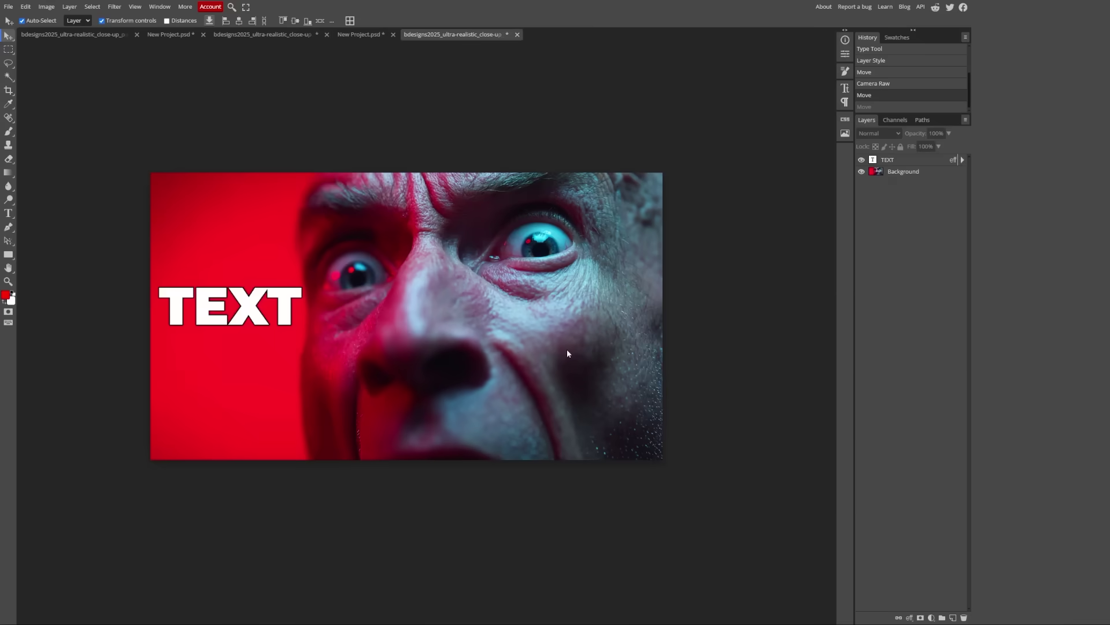
scroll(516, 325, down, 2)
scroll(526, 333, up, 2)
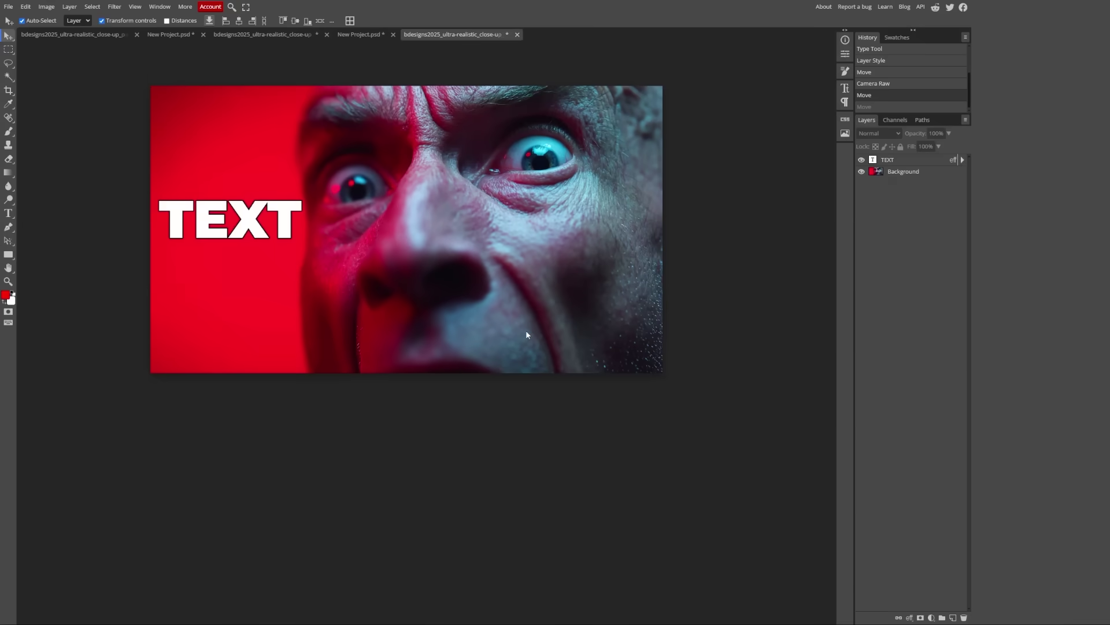
scroll(539, 333, down, 5)
scroll(541, 339, up, 2)
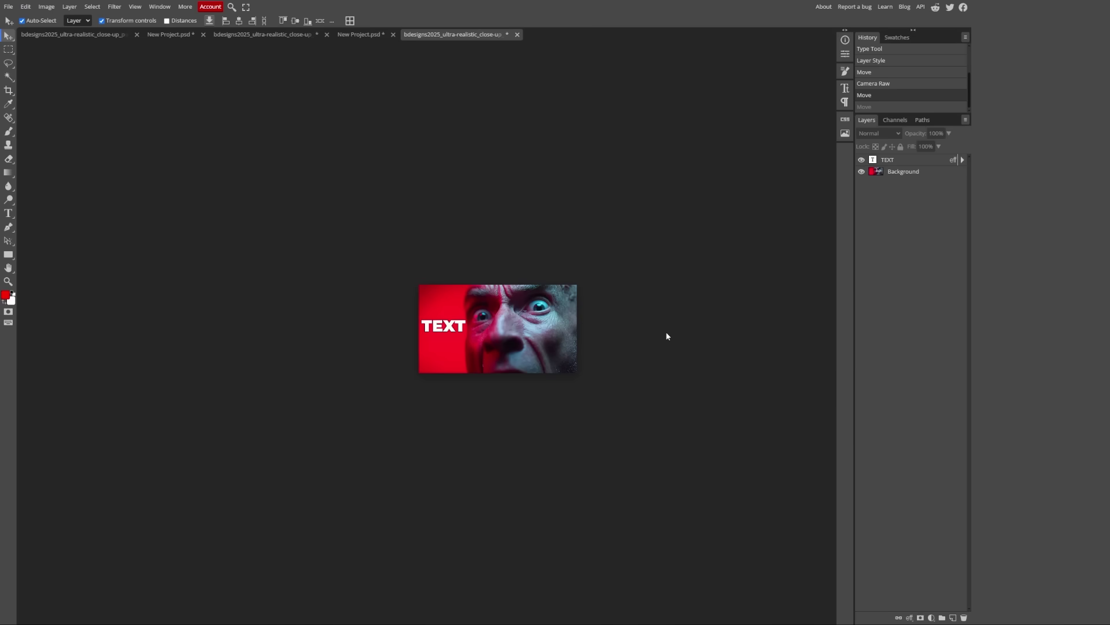
scroll(483, 355, up, 5)
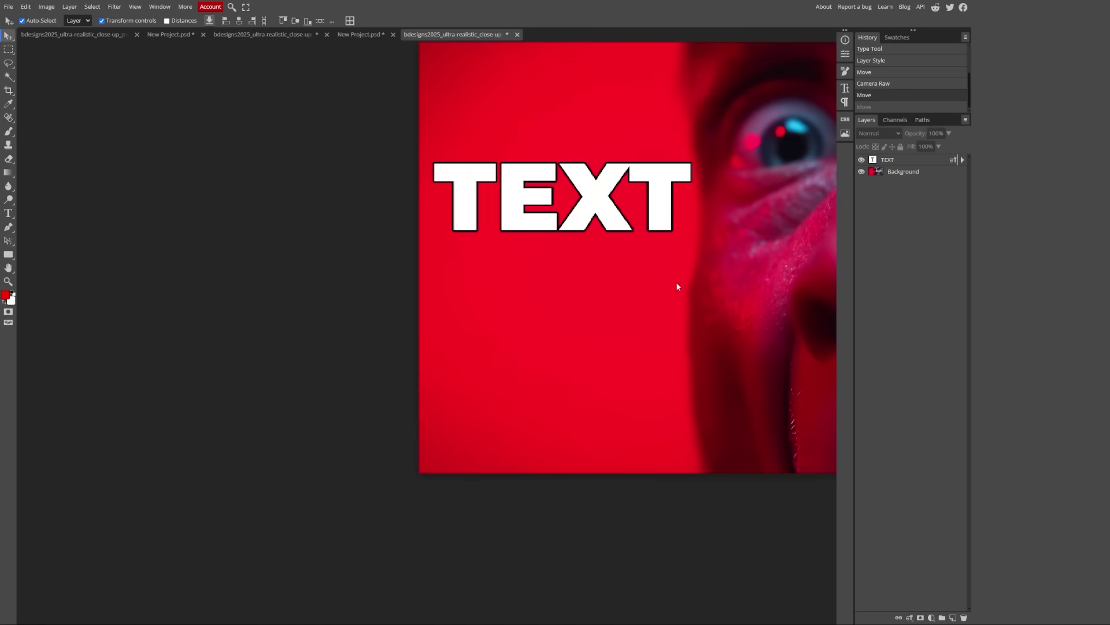
scroll(644, 240, up, 3)
scroll(618, 307, down, 2)
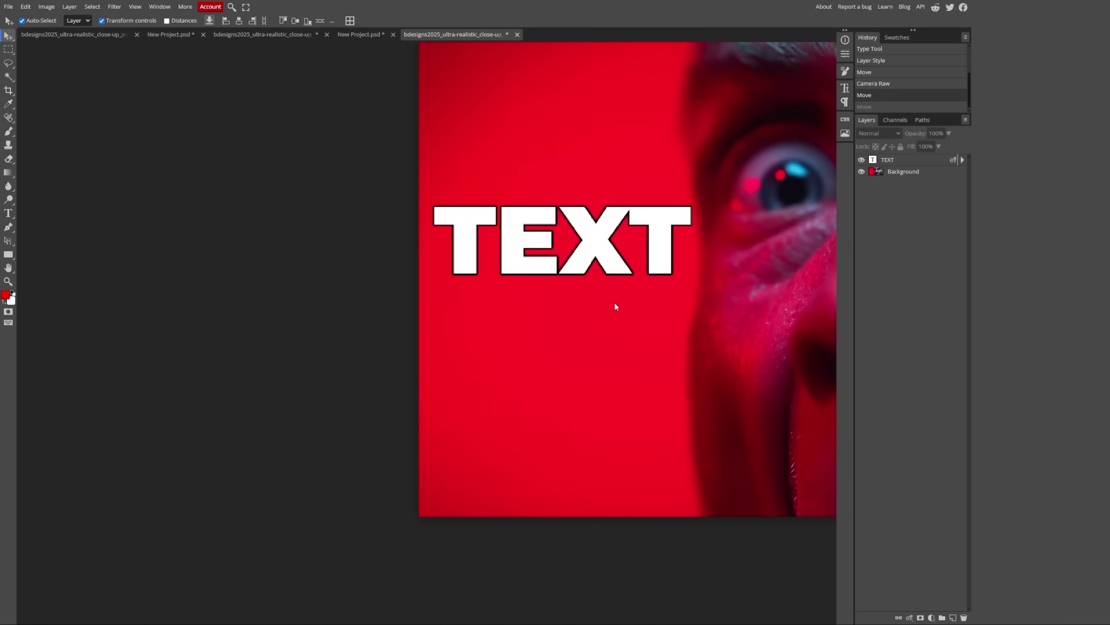
scroll(615, 303, down, 5)
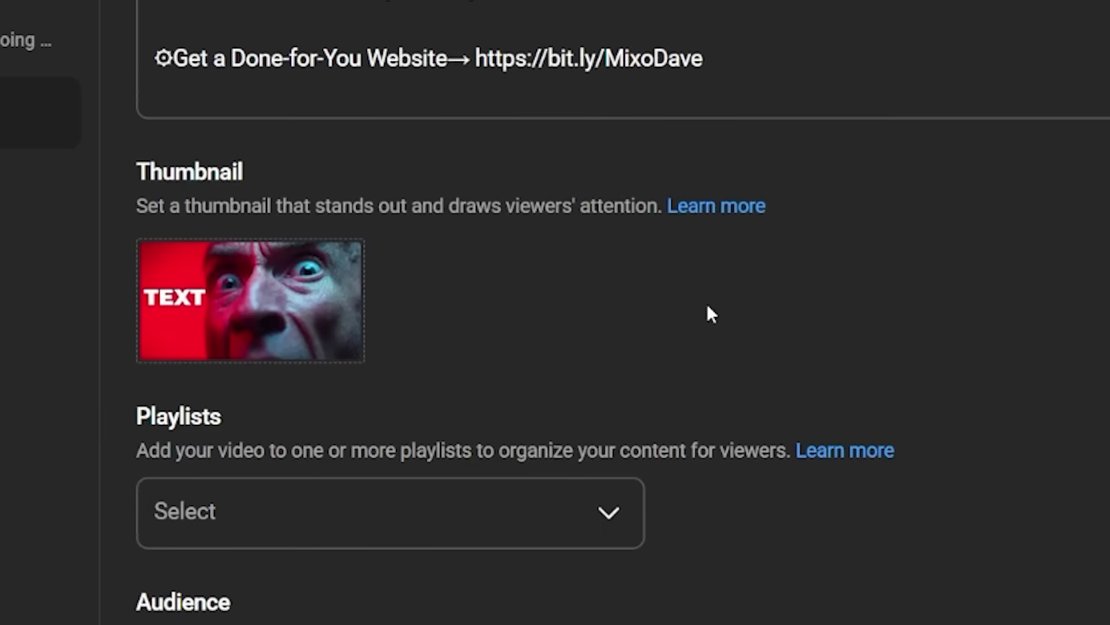
Step: Upload the exported JPG into the video's Thumbnail field in the details page
mouse_move(219, 286)
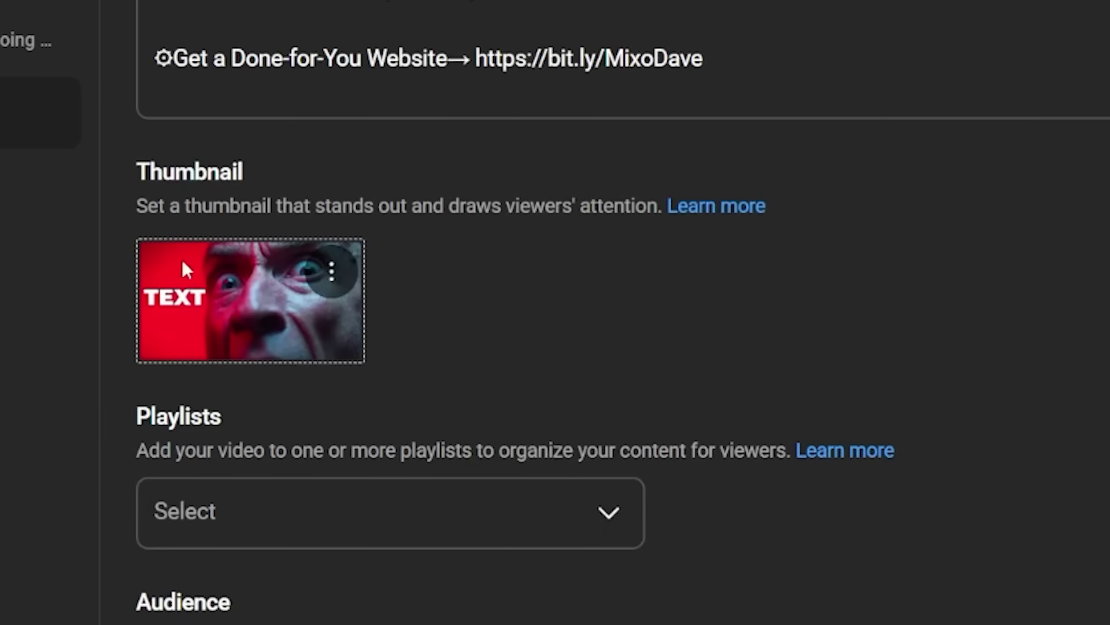